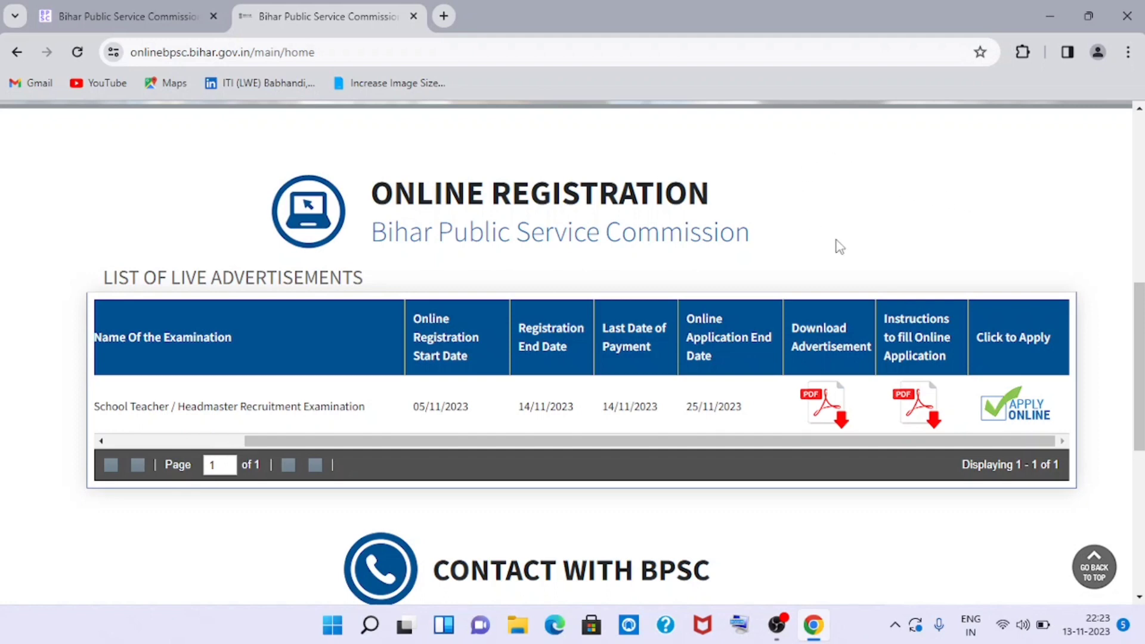
Step: Open the online registration form for the School Teacher / Headmaster Recruitment Examination
{"action": "left_click", "coordinate": [1016, 401]}
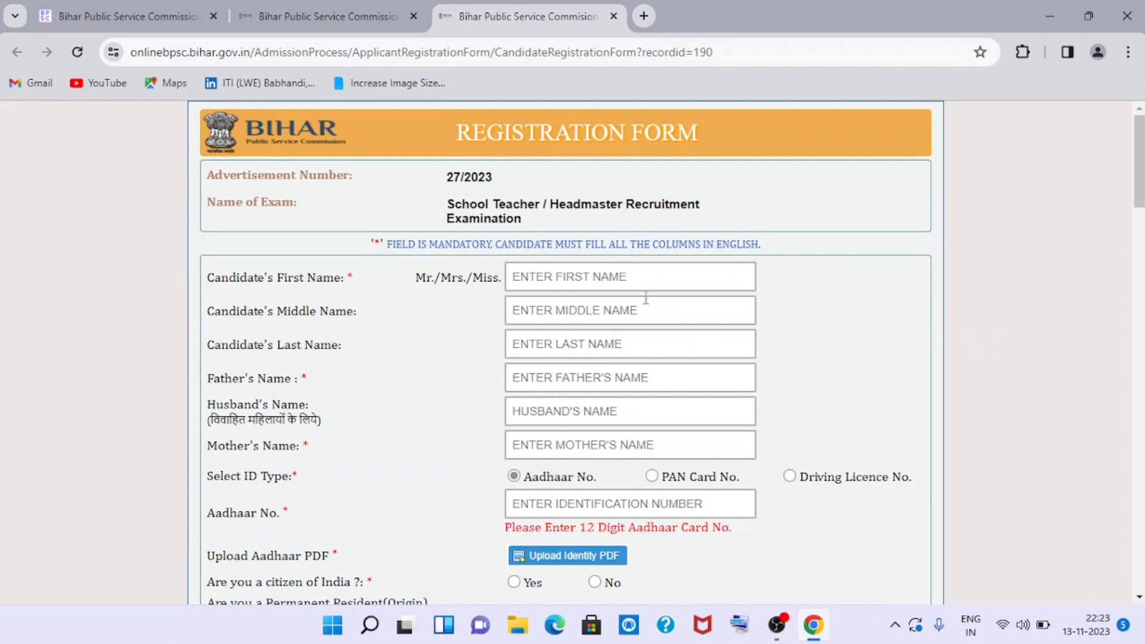
{"action": "left_click", "coordinate": [623, 279]}
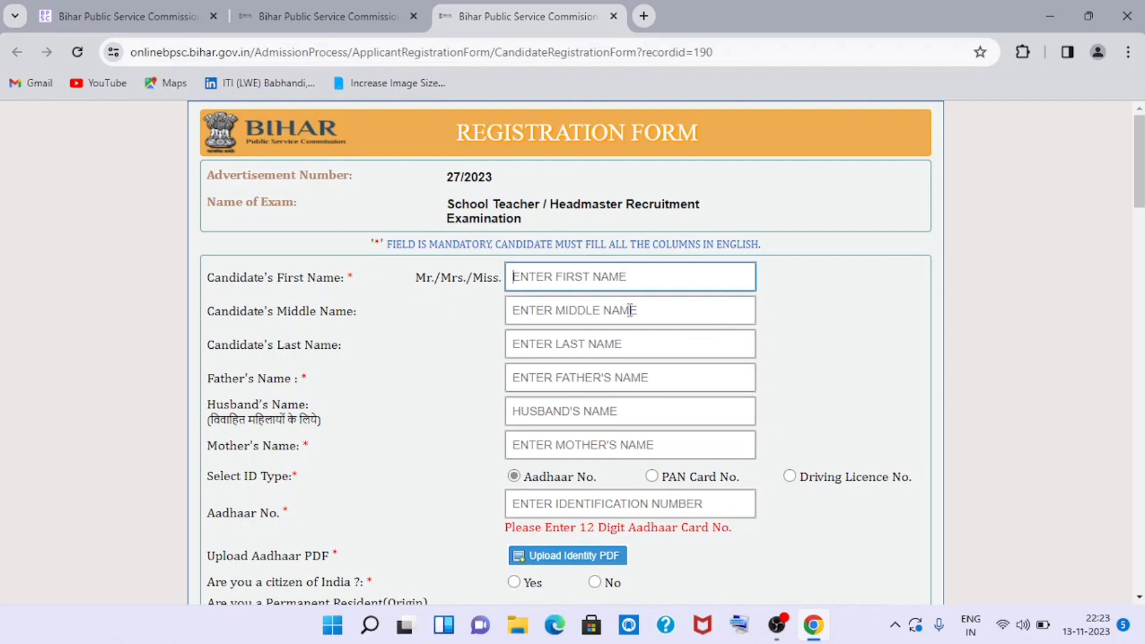
Step: Answer Yes to both the citizen of India question and the permanent resident of Bihar question
{"action": "scroll", "coordinate": [627, 307], "scroll_direction": "down", "scroll_amount": 4}
{"action": "scroll", "coordinate": [629, 307], "scroll_direction": "down", "scroll_amount": 1}
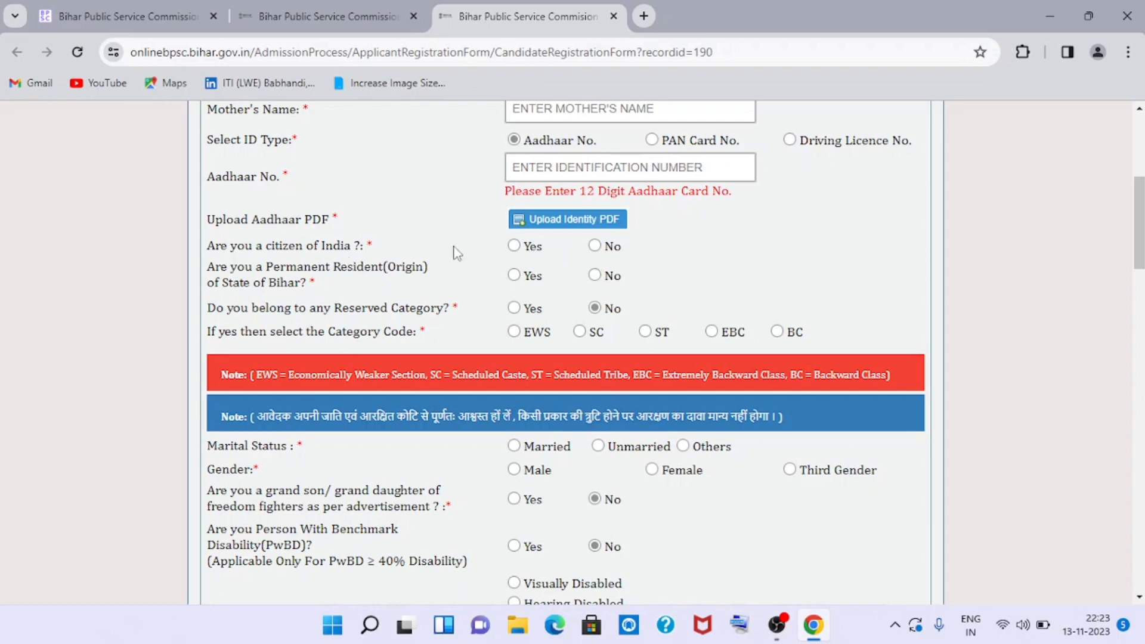
{"action": "left_click", "coordinate": [515, 246]}
{"action": "left_click", "coordinate": [515, 276]}
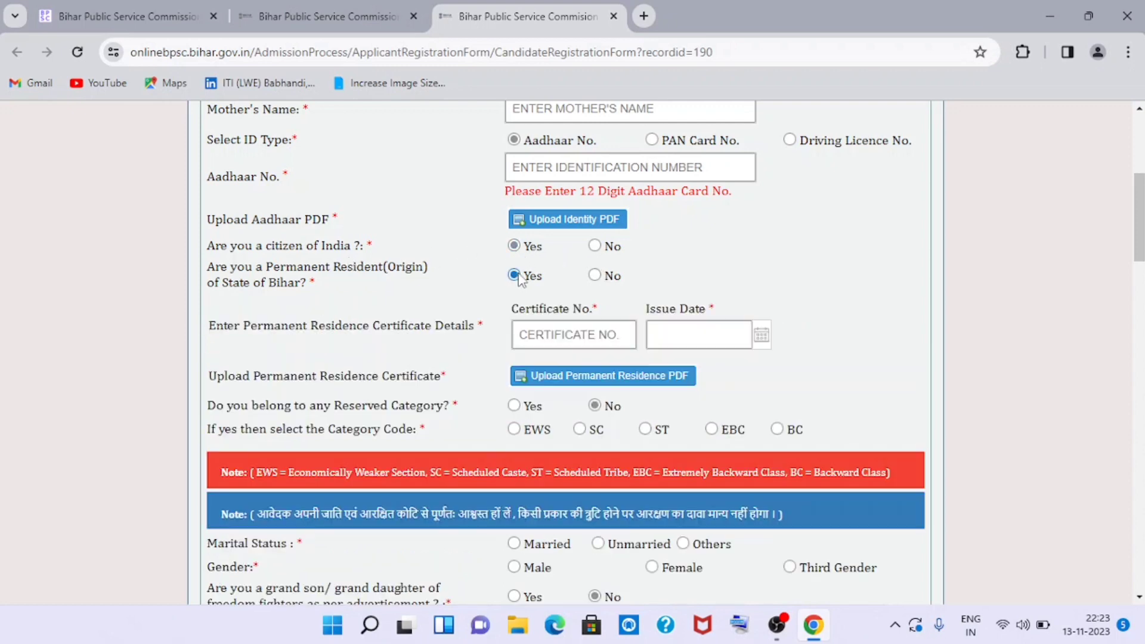
Step: Set the candidate's marital status to Unmarried and gender to Male
{"action": "scroll", "coordinate": [614, 280], "scroll_direction": "down", "scroll_amount": 3}
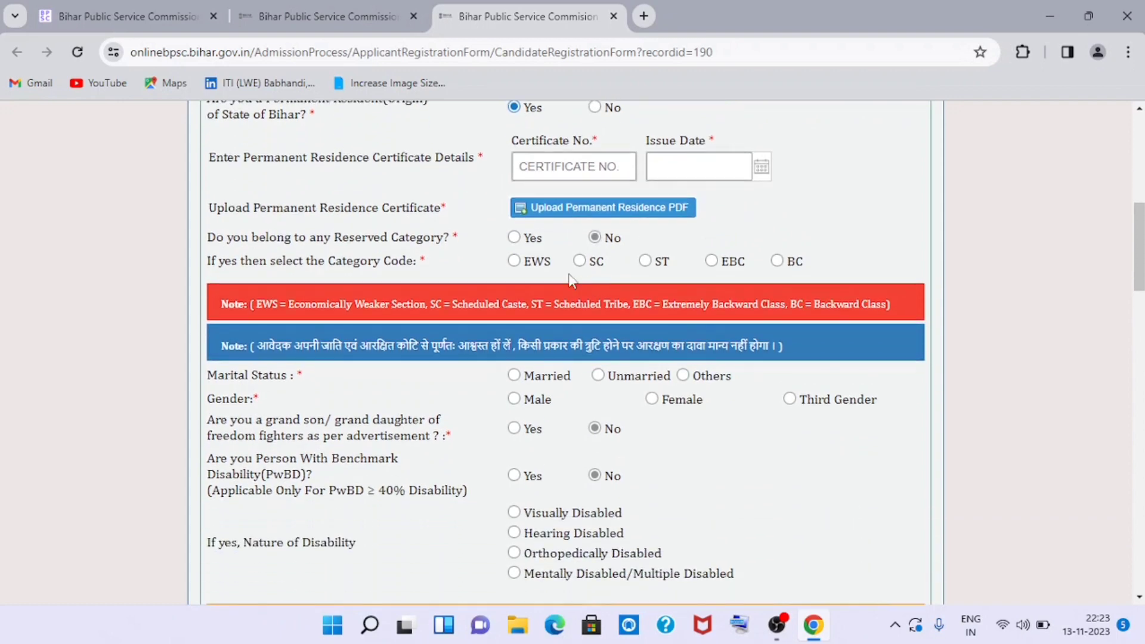
{"action": "scroll", "coordinate": [638, 271], "scroll_direction": "down", "scroll_amount": 1}
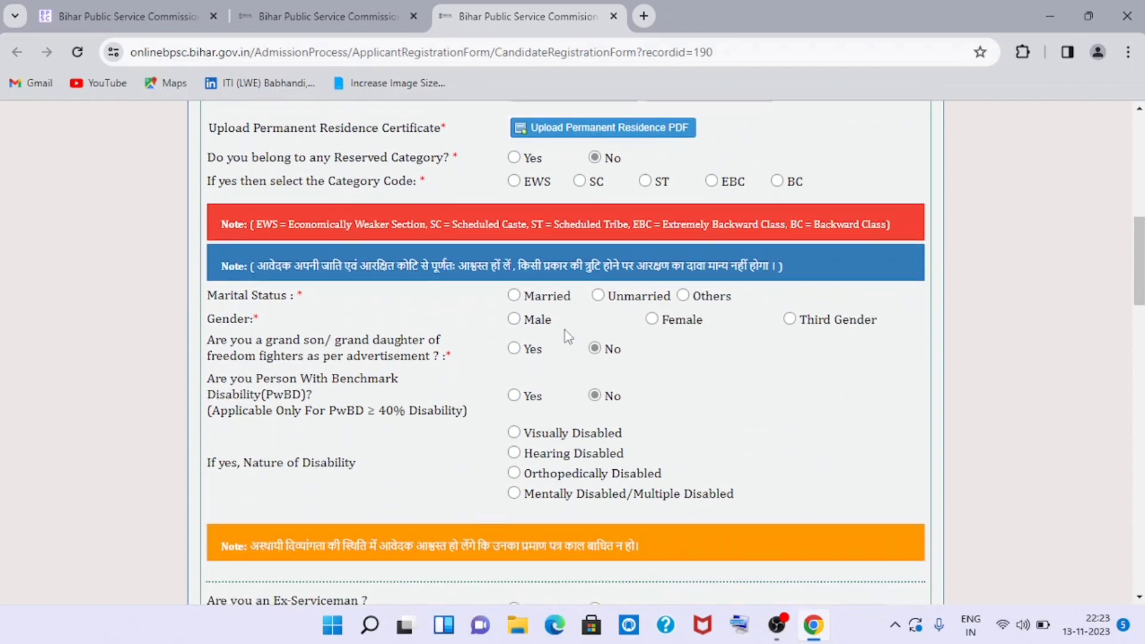
{"action": "left_click", "coordinate": [598, 291]}
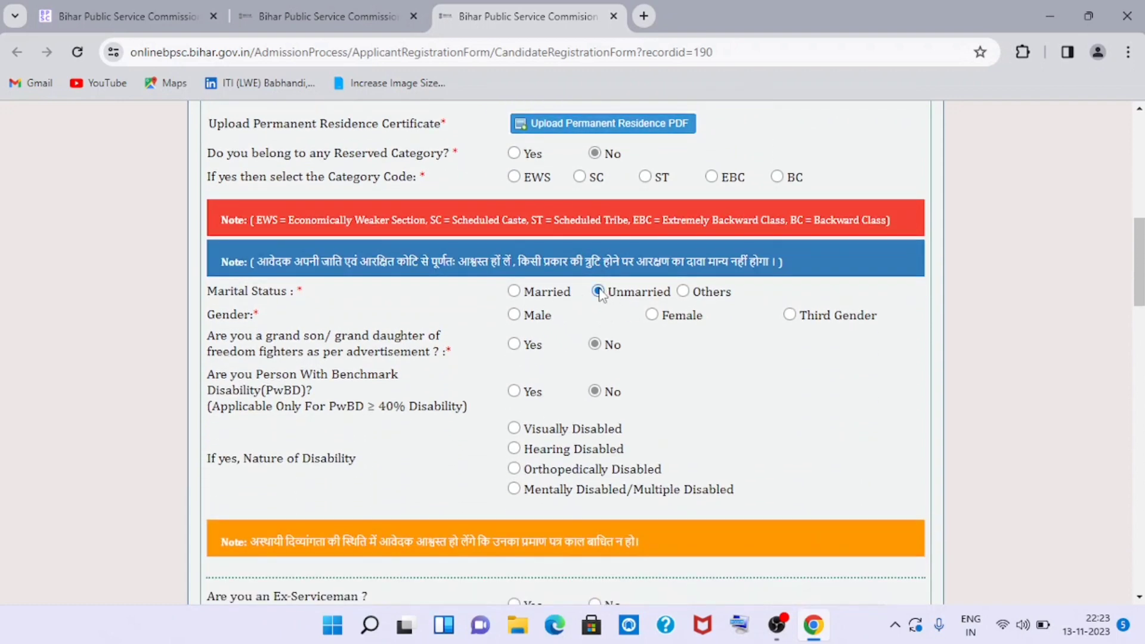
{"action": "left_click", "coordinate": [514, 315]}
Step: Answer No to the question about being a teacher appointed under a Panchayati Raj or municipal body
{"action": "scroll", "coordinate": [537, 304], "scroll_direction": "down", "scroll_amount": 2}
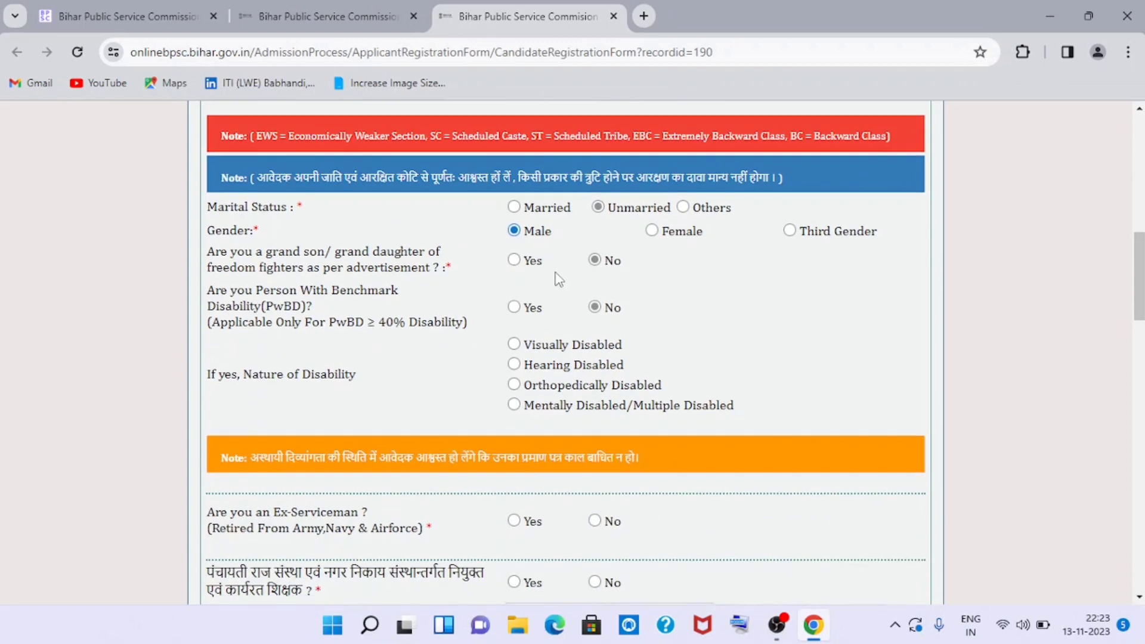
{"action": "scroll", "coordinate": [558, 286], "scroll_direction": "down", "scroll_amount": 1}
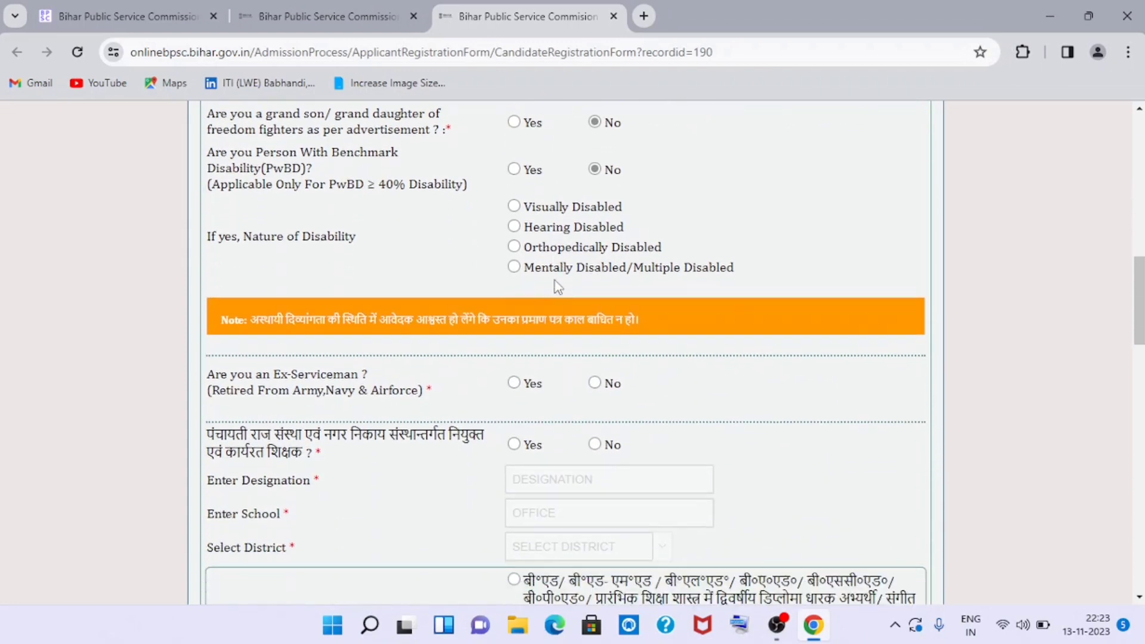
{"action": "scroll", "coordinate": [557, 287], "scroll_direction": "up", "scroll_amount": 3}
{"action": "scroll", "coordinate": [560, 298], "scroll_direction": "down", "scroll_amount": 2}
{"action": "scroll", "coordinate": [559, 302], "scroll_direction": "down", "scroll_amount": 3}
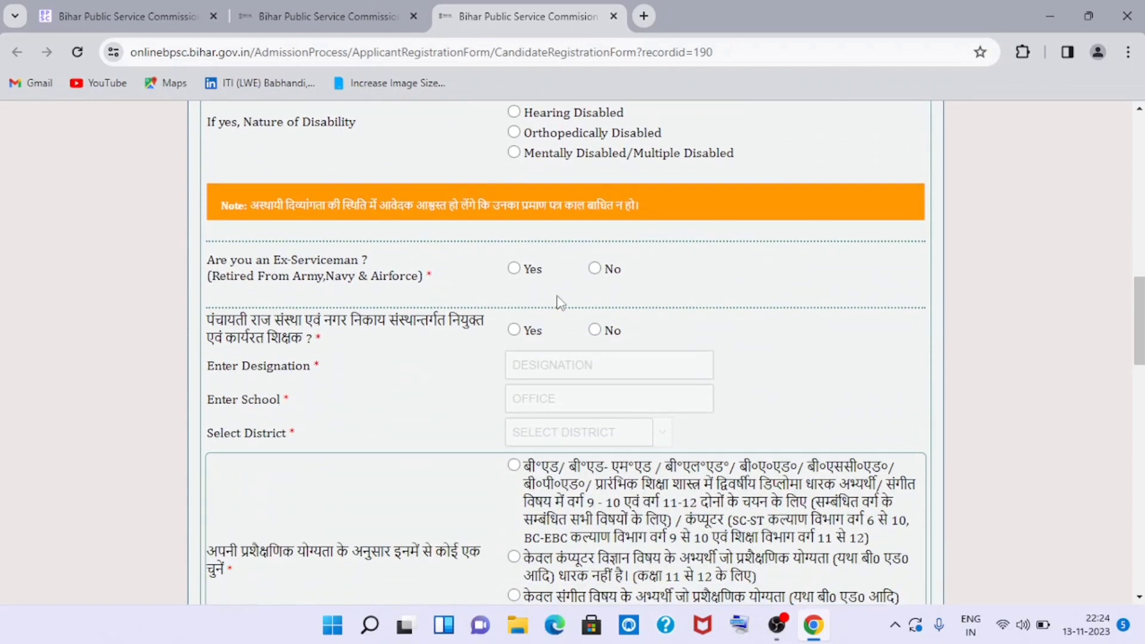
{"action": "left_click", "coordinate": [596, 330]}
Step: Try the computer-science-only training qualification, but settle on the first option covering B.Ed. and the two-year elementary education diploma
{"action": "scroll", "coordinate": [640, 294], "scroll_direction": "down", "scroll_amount": 3}
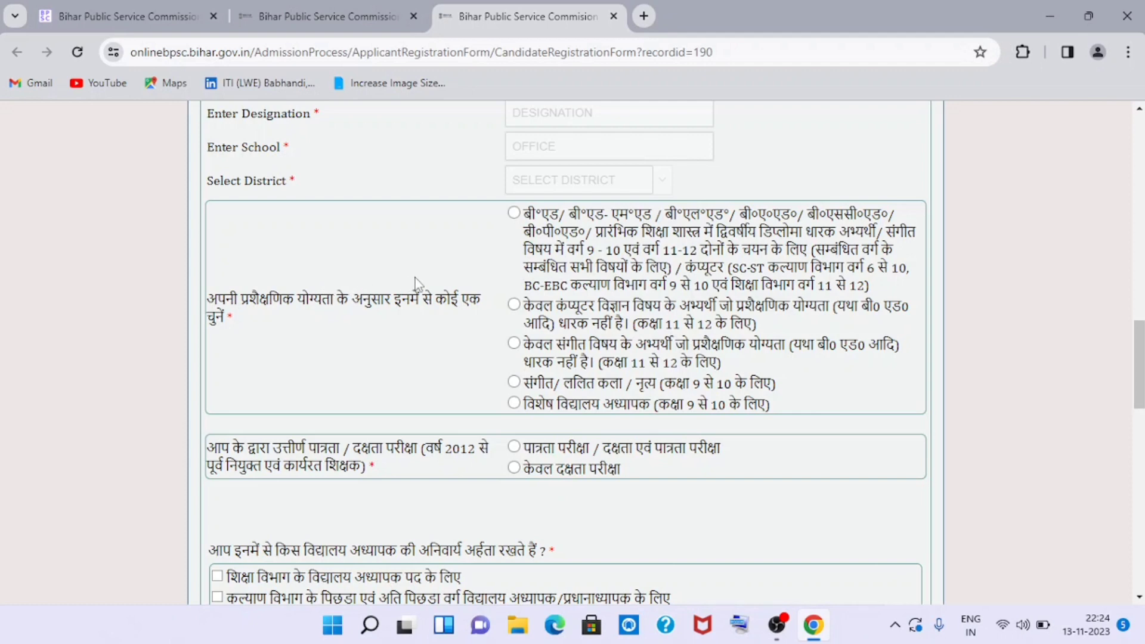
{"action": "left_click", "coordinate": [557, 229]}
{"action": "scroll", "coordinate": [525, 227], "scroll_direction": "down", "scroll_amount": 1}
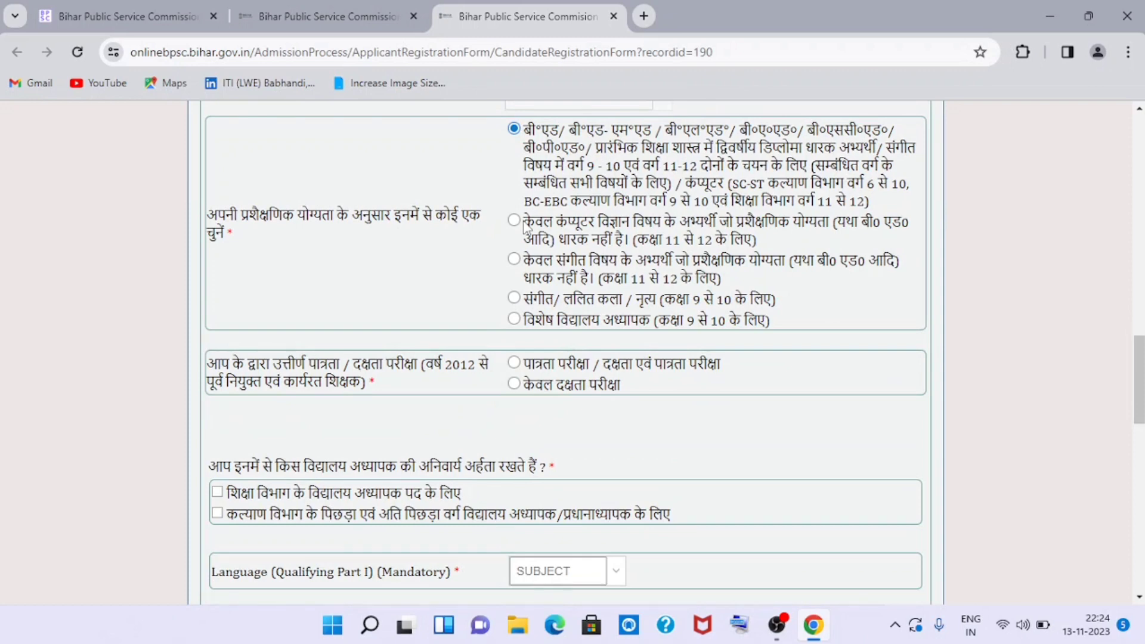
{"action": "left_click", "coordinate": [514, 221]}
{"action": "scroll", "coordinate": [516, 174], "scroll_direction": "up", "scroll_amount": 1}
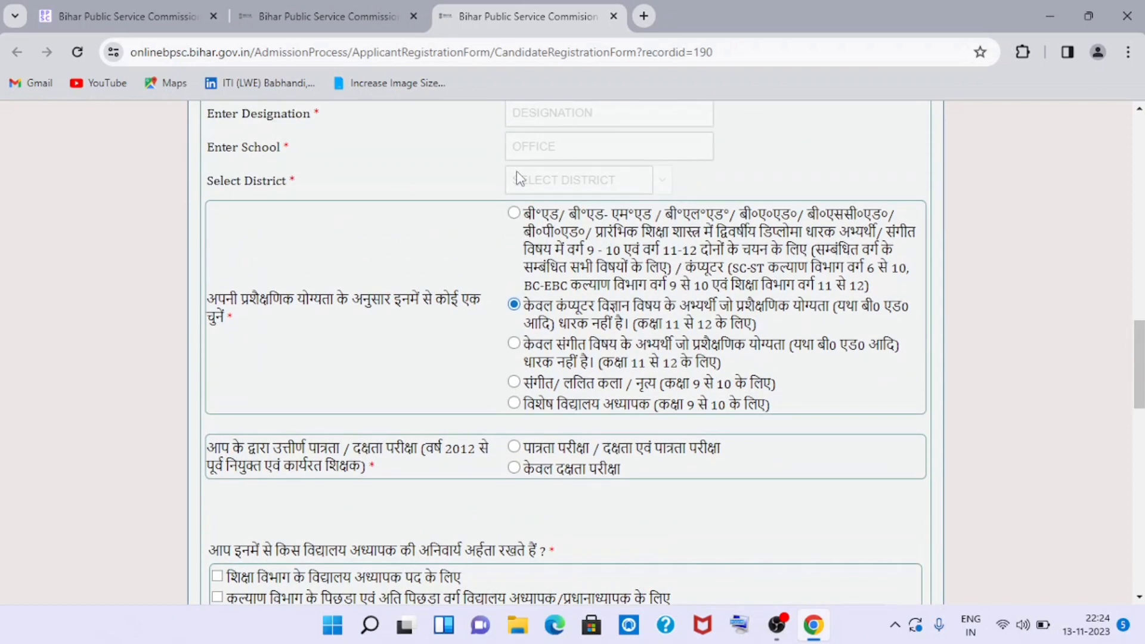
{"action": "left_click", "coordinate": [513, 213]}
Step: Choose पात्रता परीक्षा / दक्षता एवं पात्रता परीक्षा as the passed examination type and dismiss any resulting message
{"action": "scroll", "coordinate": [517, 217], "scroll_direction": "down", "scroll_amount": 2}
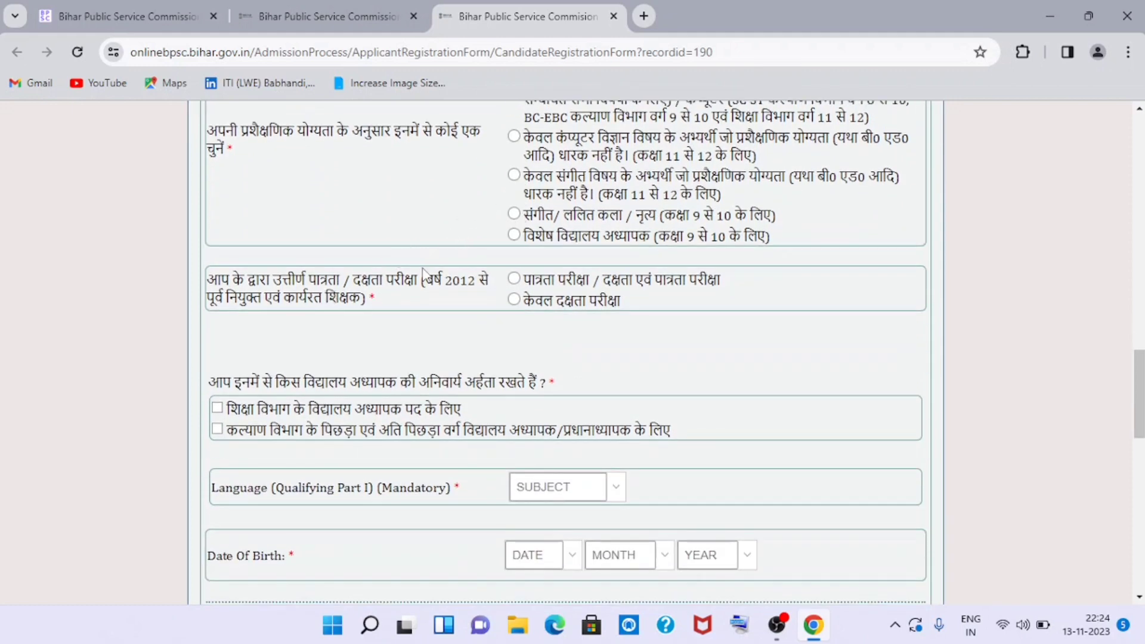
{"action": "left_click", "coordinate": [513, 278]}
{"action": "left_click", "coordinate": [557, 394]}
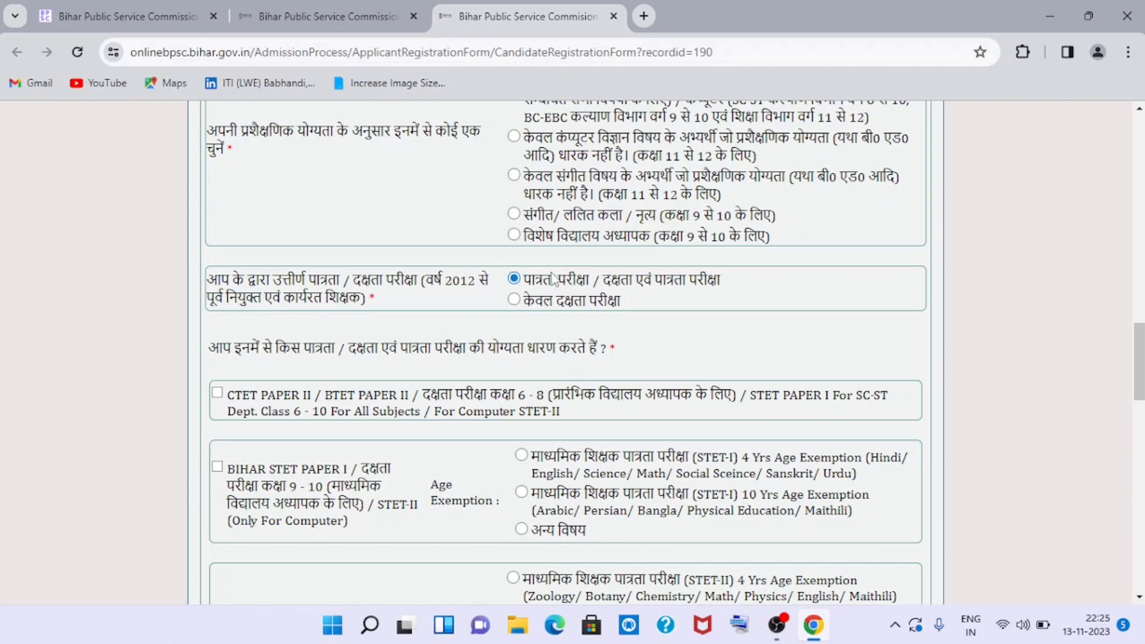
Step: Mark the CTET Paper II / BTET Paper II eligibility for classes 6 - 8 as held and dismiss the validation message
{"action": "scroll", "coordinate": [556, 281], "scroll_direction": "down", "scroll_amount": 1}
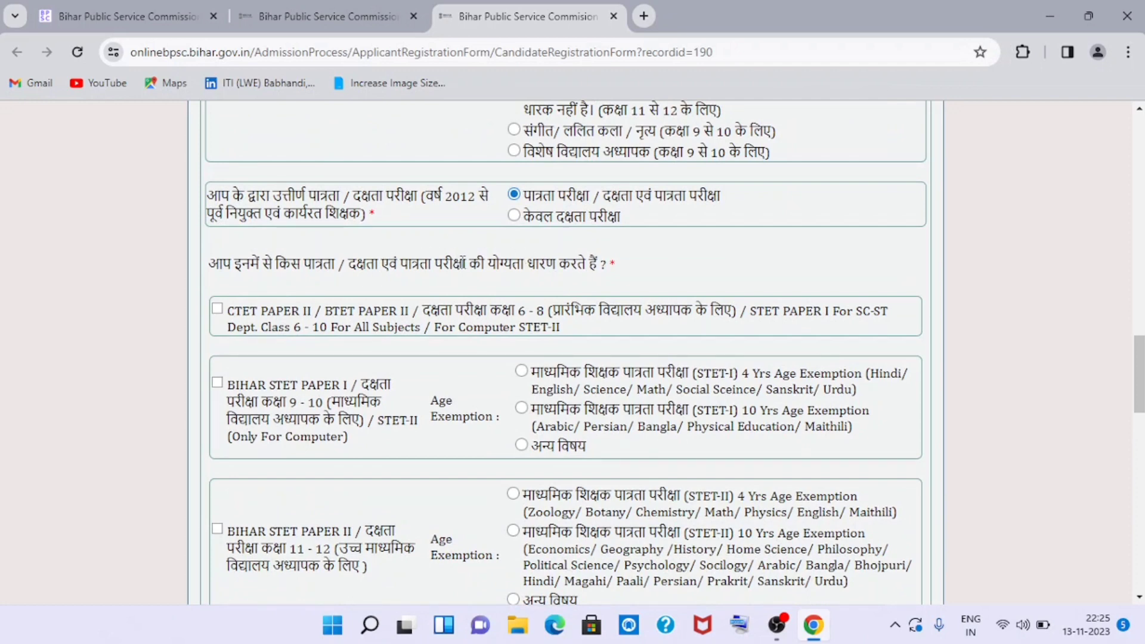
{"action": "scroll", "coordinate": [463, 262], "scroll_direction": "down", "scroll_amount": 1}
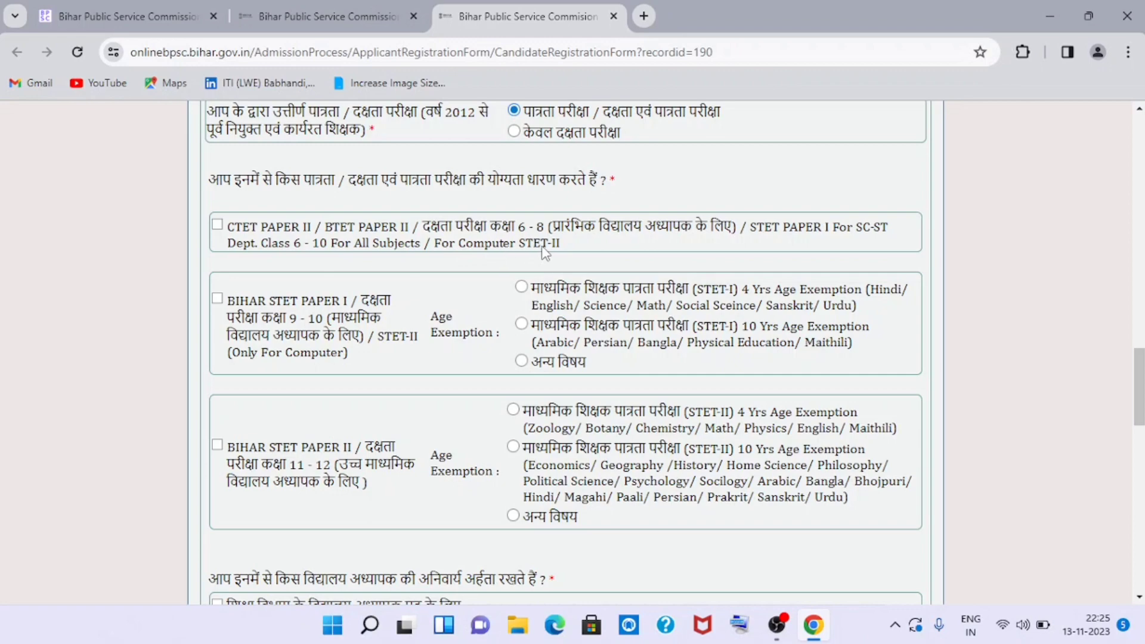
{"action": "scroll", "coordinate": [545, 254], "scroll_direction": "up", "scroll_amount": 7}
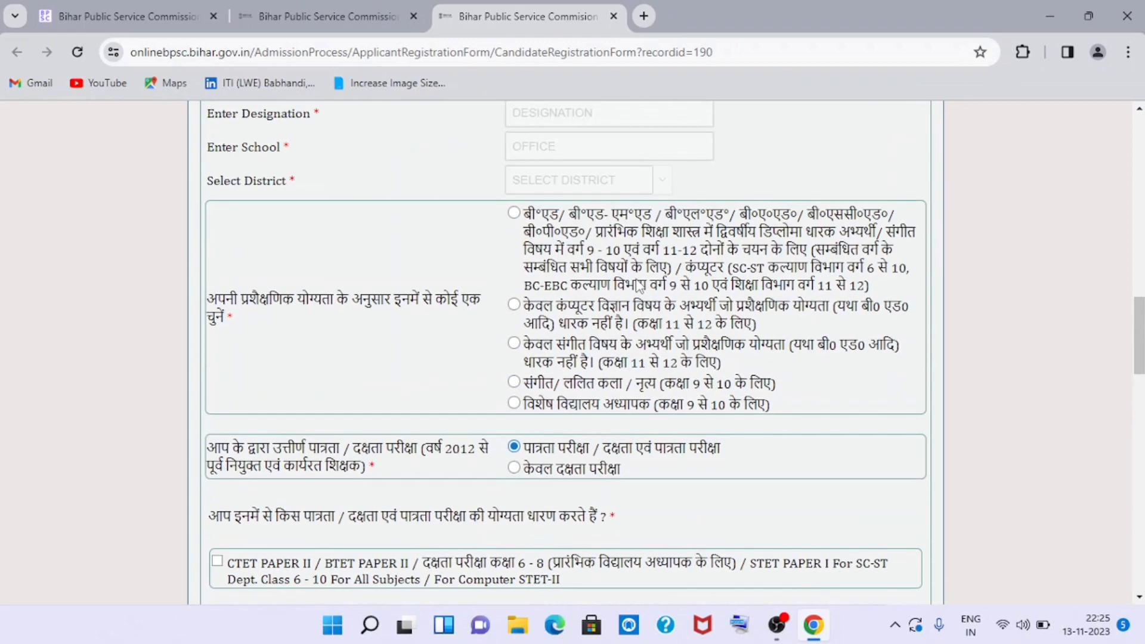
{"action": "scroll", "coordinate": [621, 267], "scroll_direction": "up", "scroll_amount": 1}
{"action": "scroll", "coordinate": [619, 299], "scroll_direction": "down", "scroll_amount": 2}
{"action": "scroll", "coordinate": [617, 327], "scroll_direction": "down", "scroll_amount": 4}
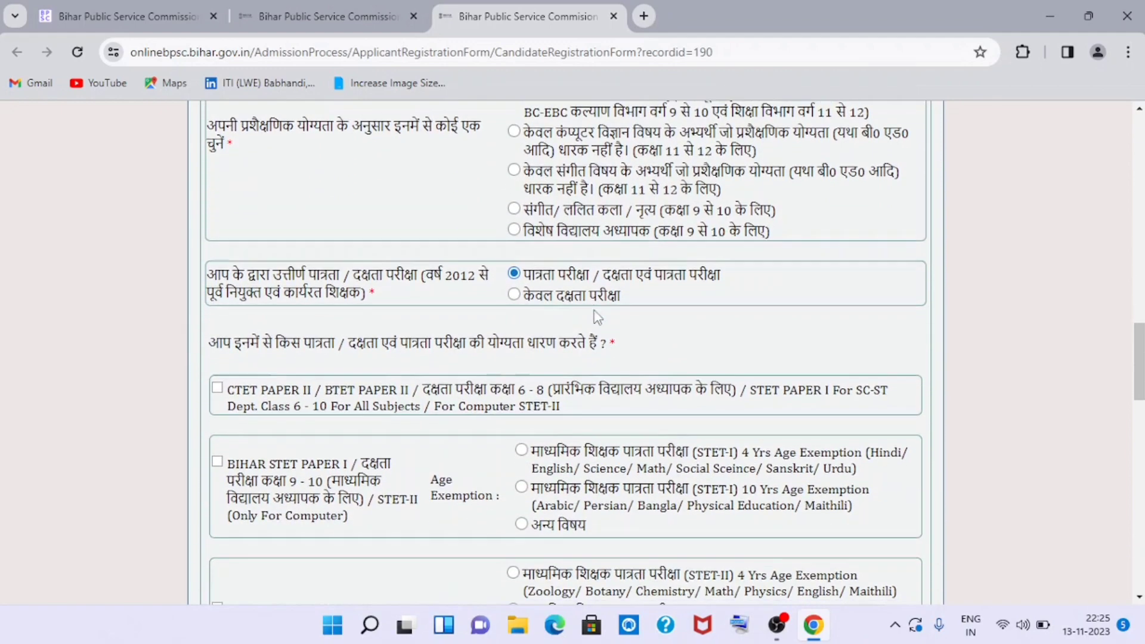
{"action": "scroll", "coordinate": [581, 317], "scroll_direction": "down", "scroll_amount": 1}
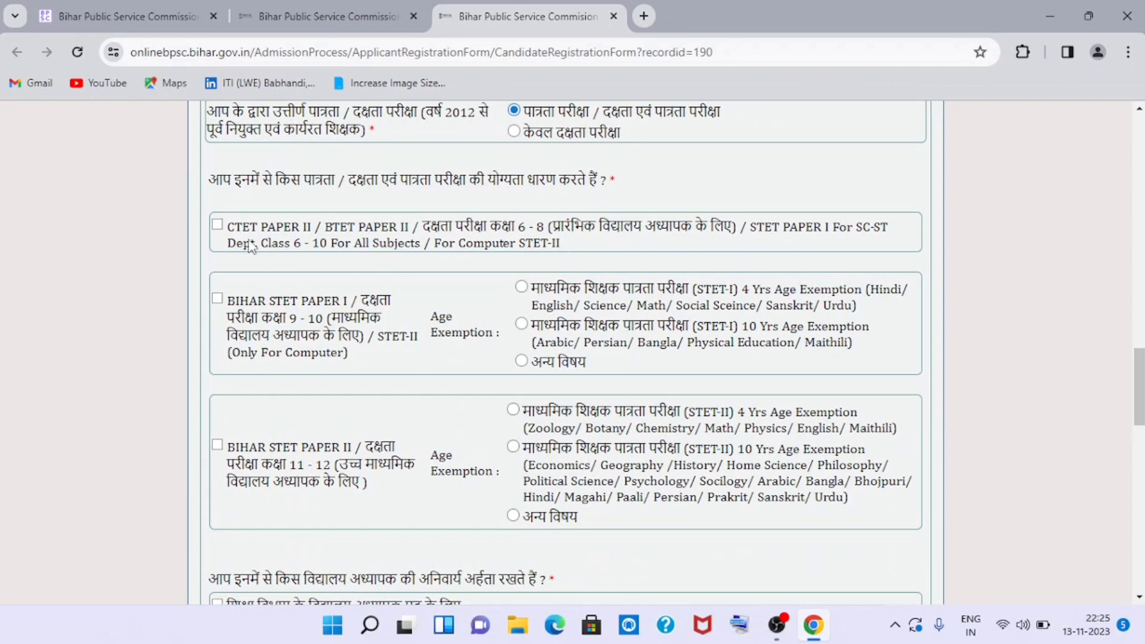
{"action": "left_click", "coordinate": [217, 224]}
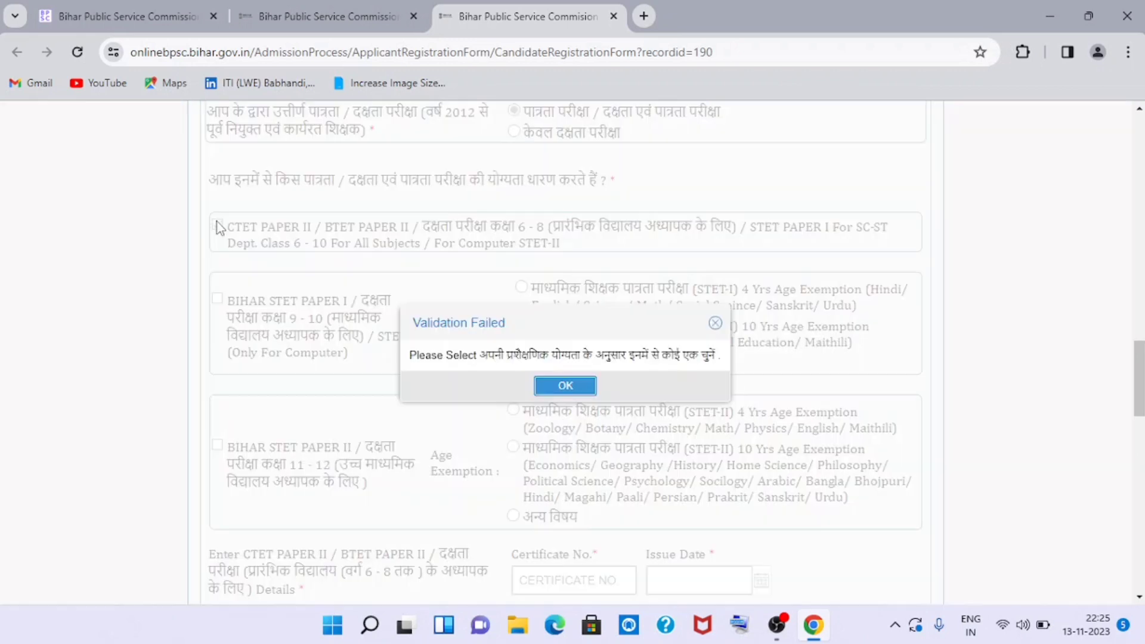
{"action": "left_click", "coordinate": [555, 387]}
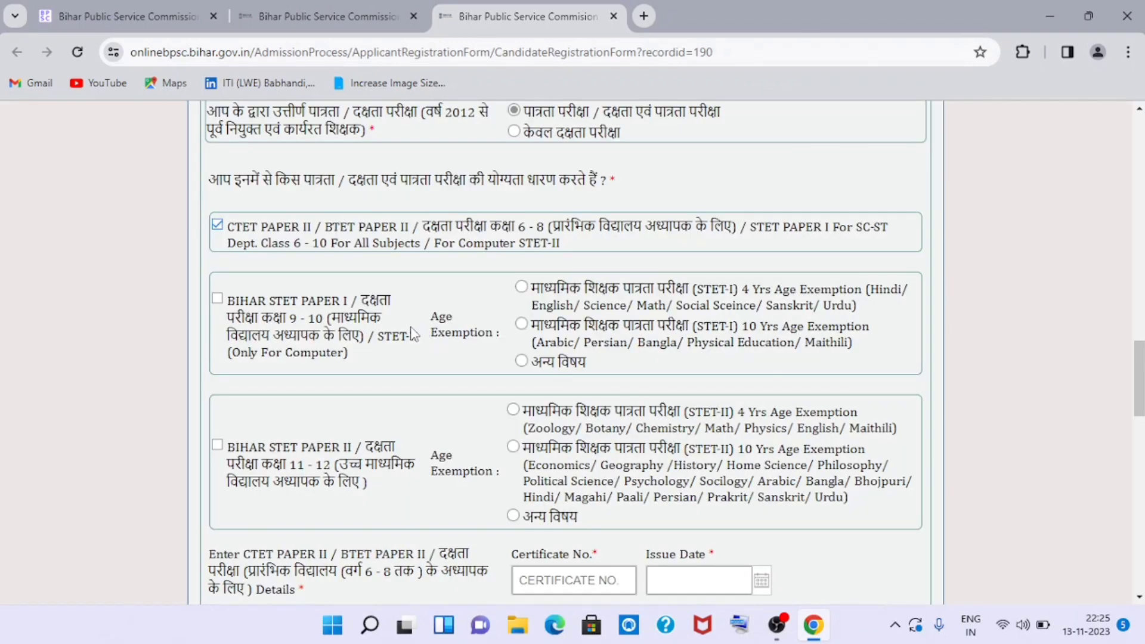
Step: Mark the BIHAR STET Paper I eligibility for classes 9 - 10 as held, with अन्य विषय as its age exemption
{"action": "scroll", "coordinate": [411, 334], "scroll_direction": "down", "scroll_amount": 1}
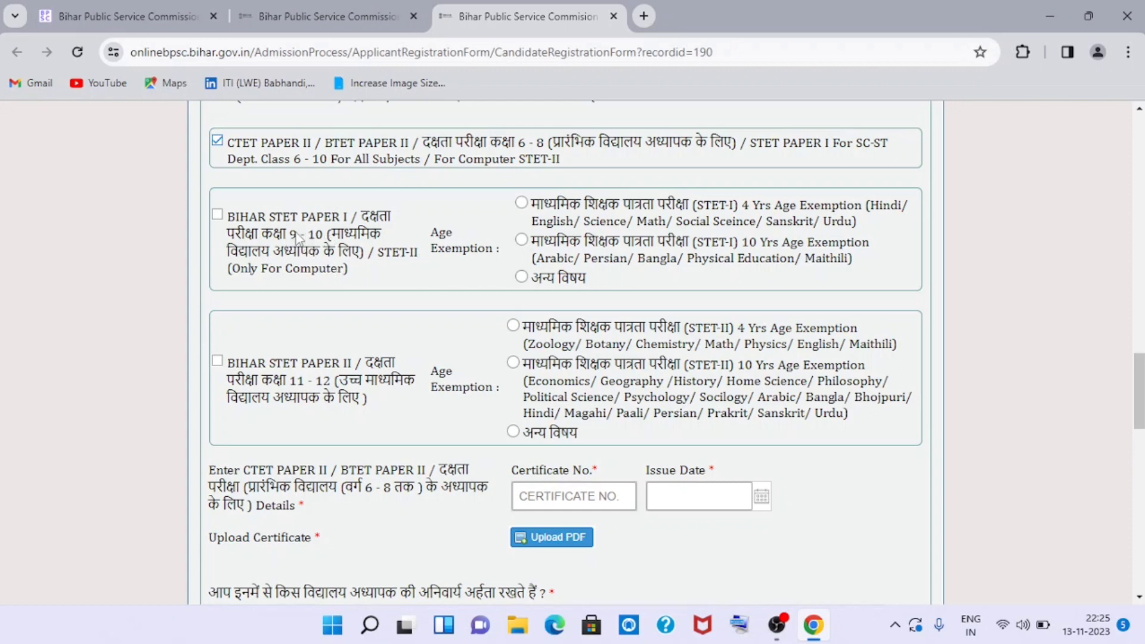
{"action": "left_click", "coordinate": [219, 215]}
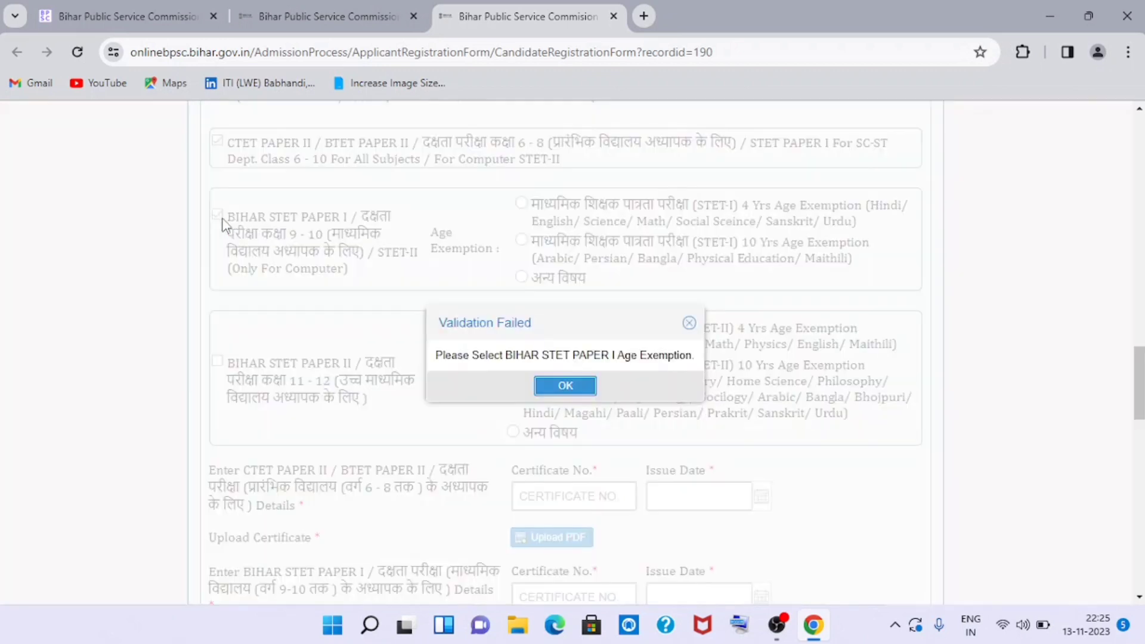
{"action": "left_click", "coordinate": [566, 386]}
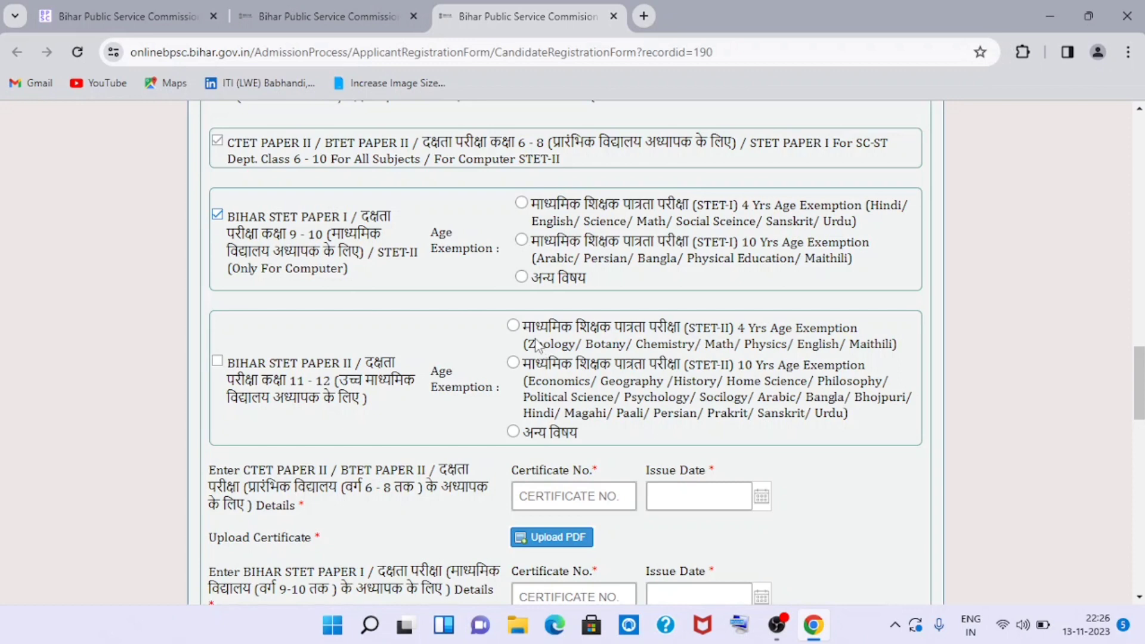
{"action": "left_click", "coordinate": [521, 277]}
Step: Mark the BIHAR STET Paper II eligibility for classes 11 - 12 as held, with अन्य विषय as its age exemption
{"action": "scroll", "coordinate": [271, 423], "scroll_direction": "down", "scroll_amount": 1}
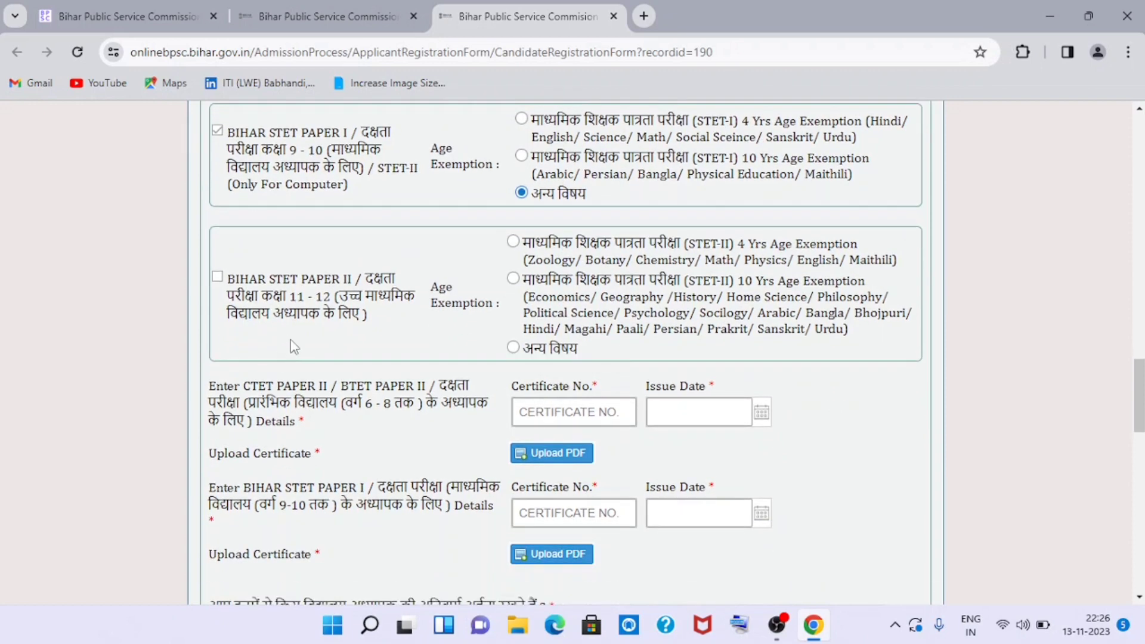
{"action": "left_click", "coordinate": [217, 277]}
{"action": "left_click", "coordinate": [566, 386]}
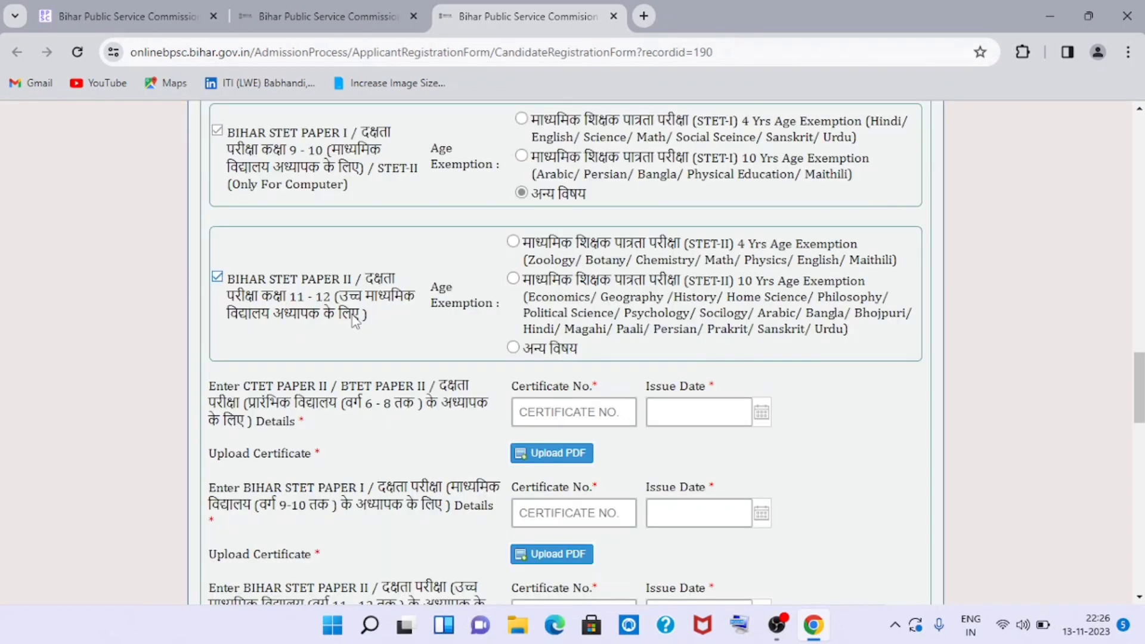
{"action": "scroll", "coordinate": [357, 322], "scroll_direction": "up", "scroll_amount": 2}
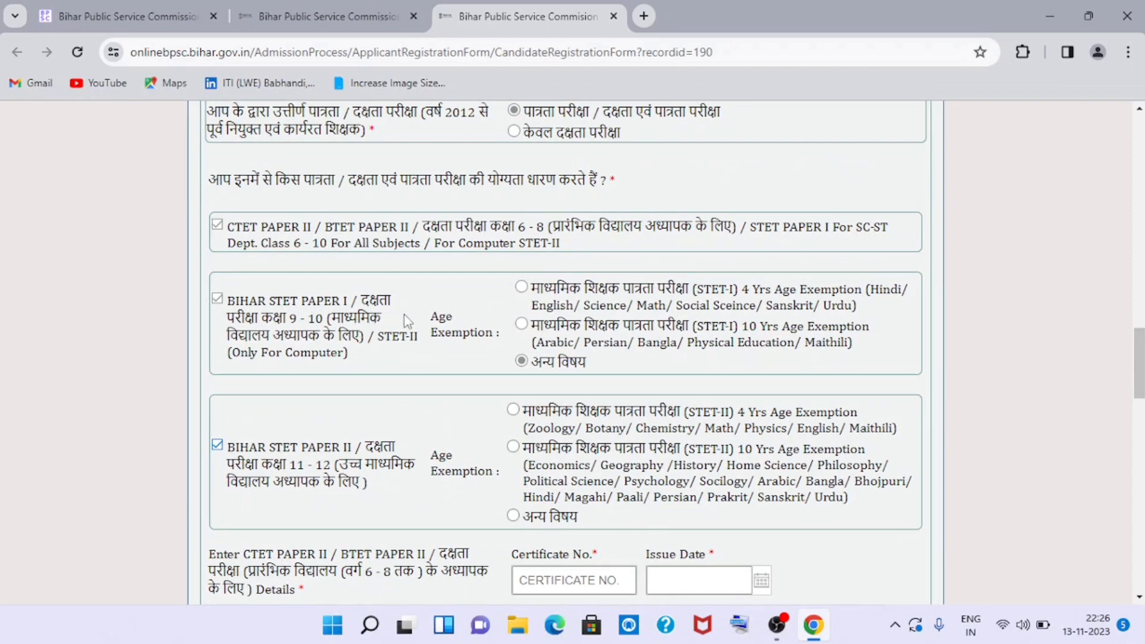
{"action": "scroll", "coordinate": [404, 315], "scroll_direction": "down", "scroll_amount": 1}
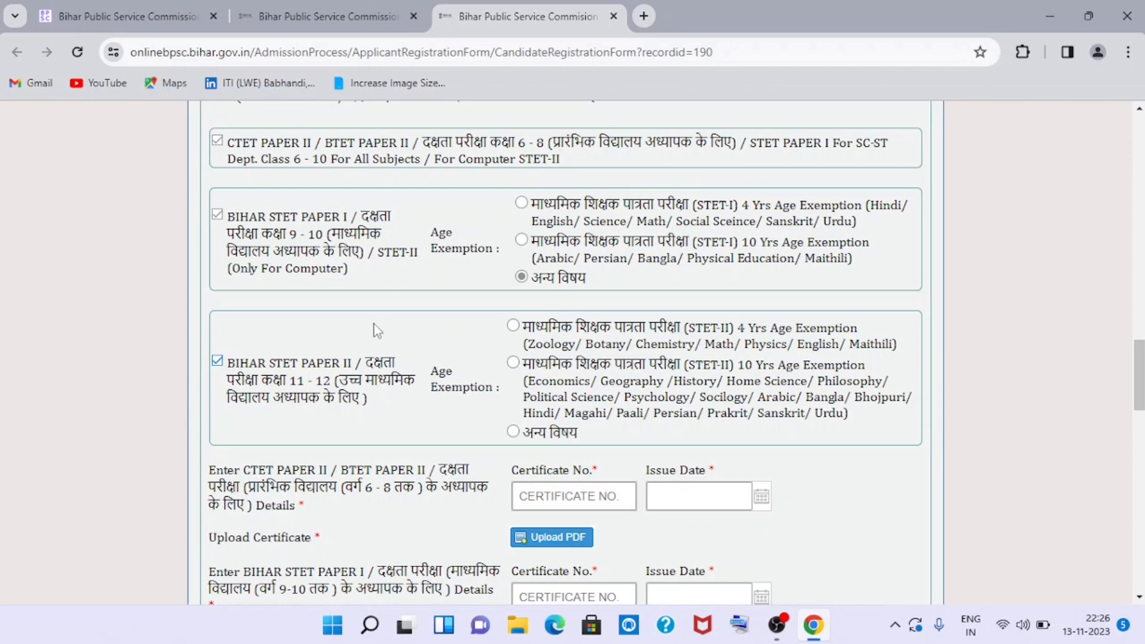
{"action": "scroll", "coordinate": [376, 330], "scroll_direction": "down", "scroll_amount": 1}
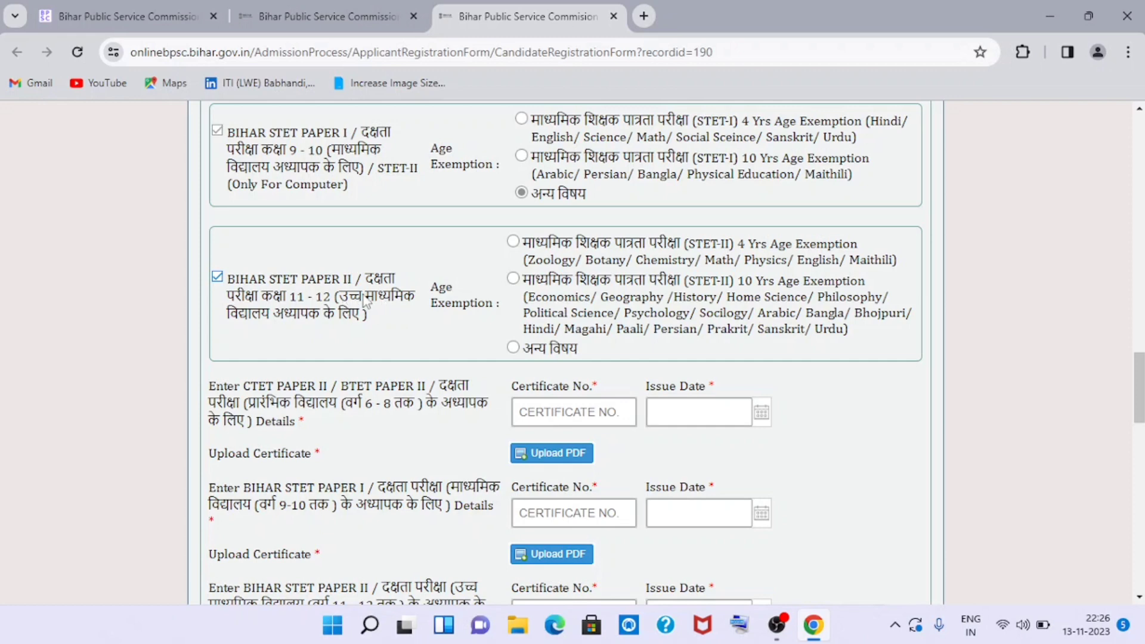
{"action": "scroll", "coordinate": [366, 304], "scroll_direction": "down", "scroll_amount": 1}
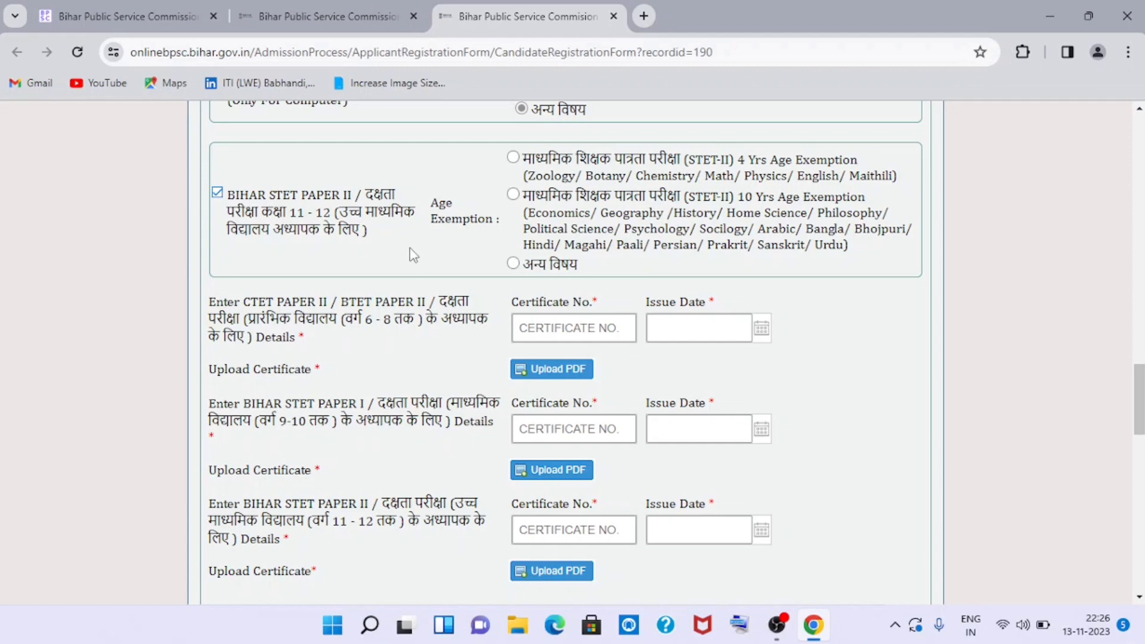
{"action": "scroll", "coordinate": [415, 249], "scroll_direction": "down", "scroll_amount": 1}
{"action": "scroll", "coordinate": [418, 257], "scroll_direction": "up", "scroll_amount": 4}
{"action": "scroll", "coordinate": [421, 286], "scroll_direction": "down", "scroll_amount": 2}
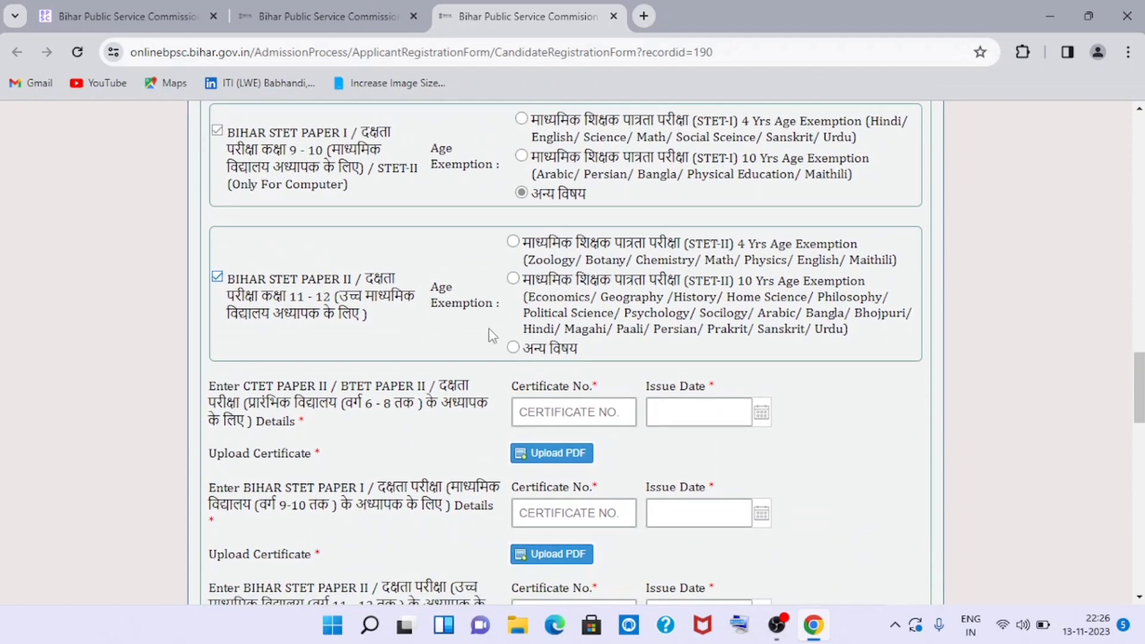
{"action": "left_click", "coordinate": [513, 348]}
{"action": "scroll", "coordinate": [510, 323], "scroll_direction": "up", "scroll_amount": 6}
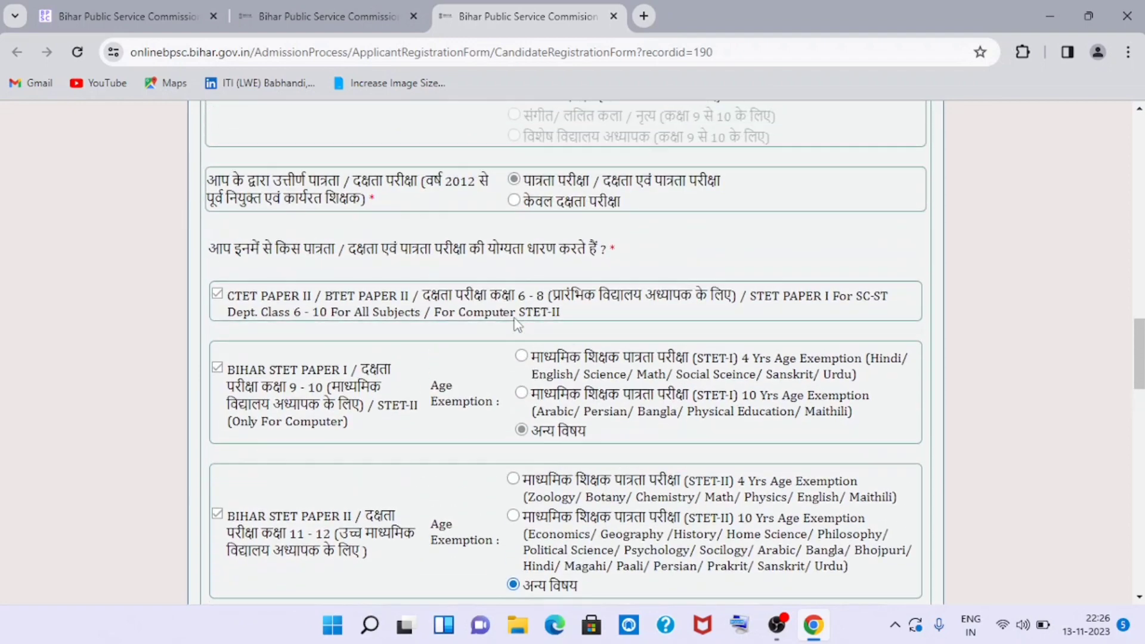
{"action": "scroll", "coordinate": [321, 243], "scroll_direction": "down", "scroll_amount": 2}
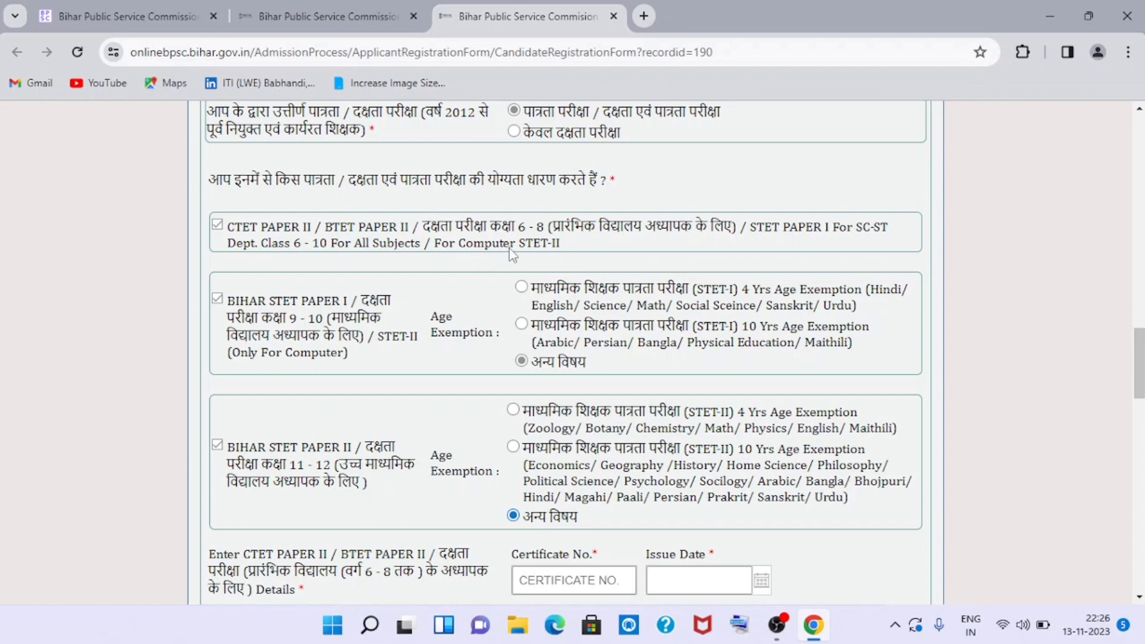
{"action": "scroll", "coordinate": [510, 253], "scroll_direction": "down", "scroll_amount": 1}
{"action": "scroll", "coordinate": [509, 248], "scroll_direction": "down", "scroll_amount": 1}
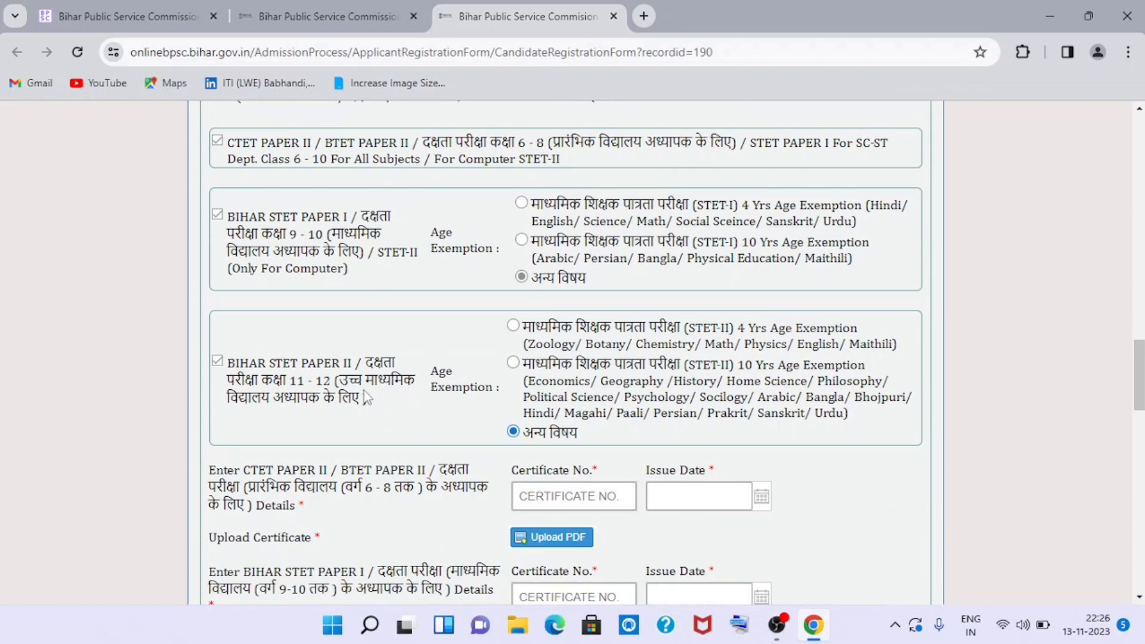
Step: Declare the mandatory school teacher qualification for both the शिक्षा विभाग post and the कल्याण विभाग backward-class school post
{"action": "scroll", "coordinate": [428, 318], "scroll_direction": "down", "scroll_amount": 4}
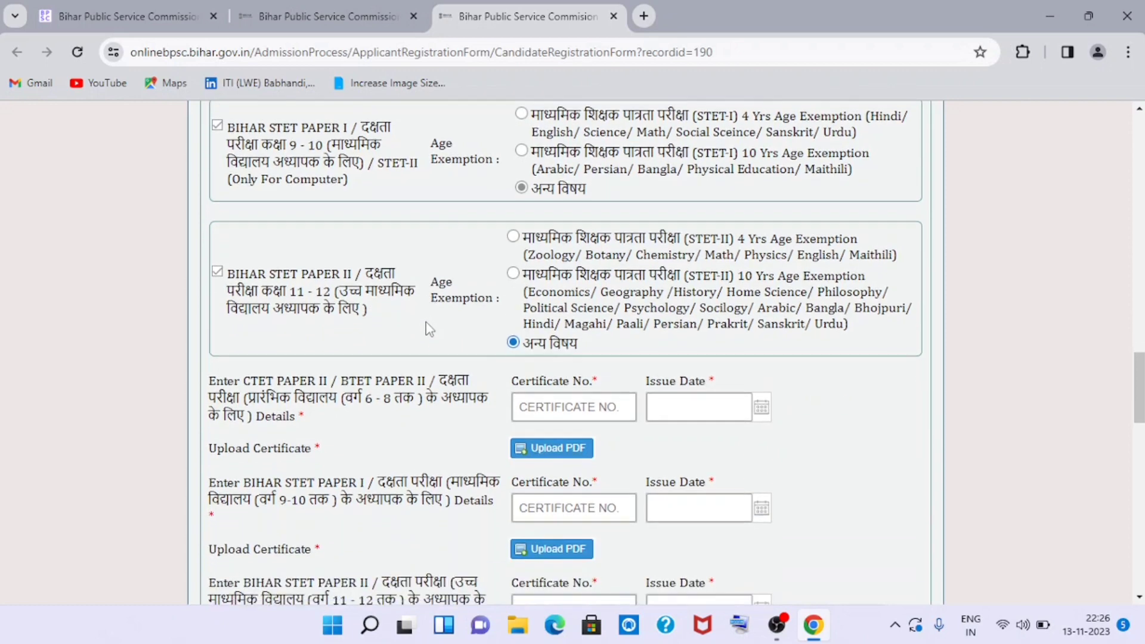
{"action": "scroll", "coordinate": [428, 318], "scroll_direction": "down", "scroll_amount": 2}
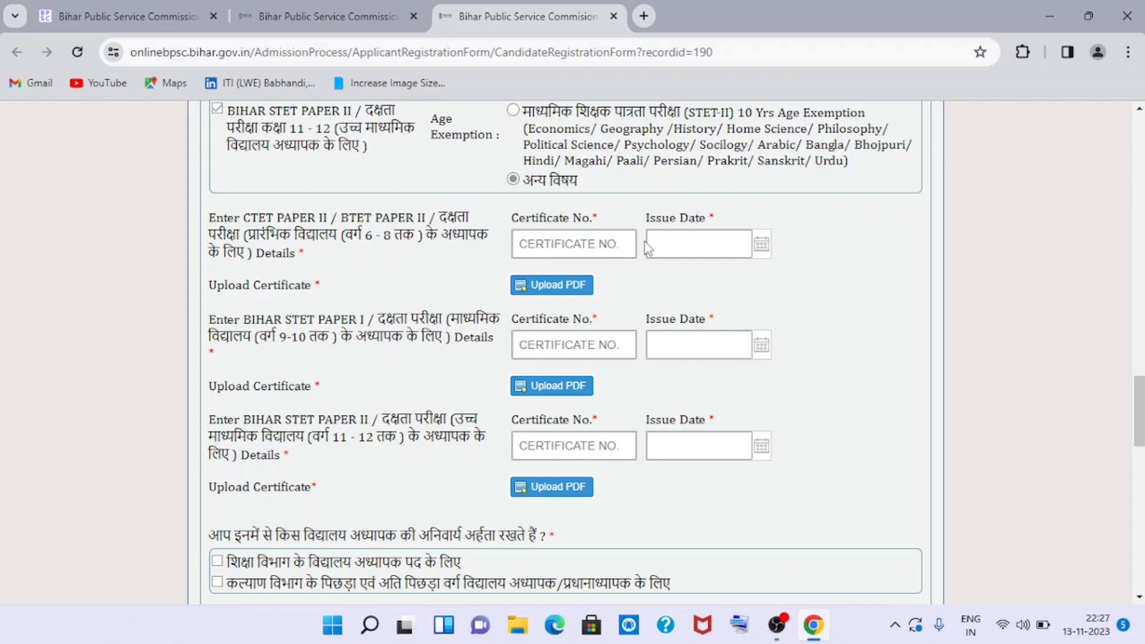
{"action": "scroll", "coordinate": [659, 280], "scroll_direction": "down", "scroll_amount": 1}
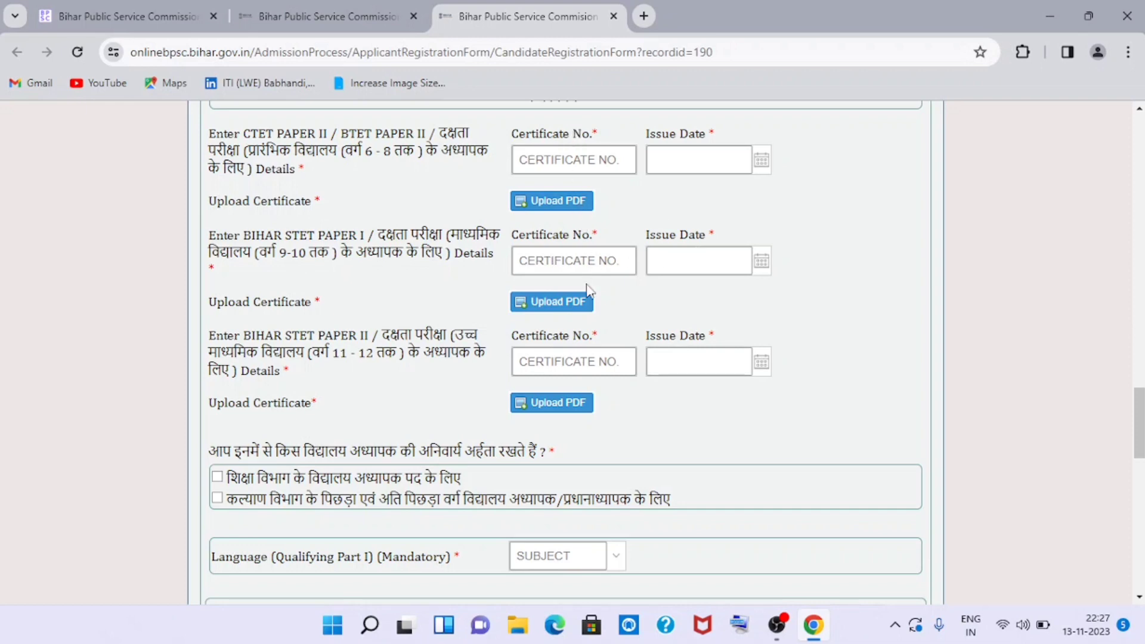
{"action": "right_click", "coordinate": [589, 340]}
{"action": "left_click", "coordinate": [537, 173]}
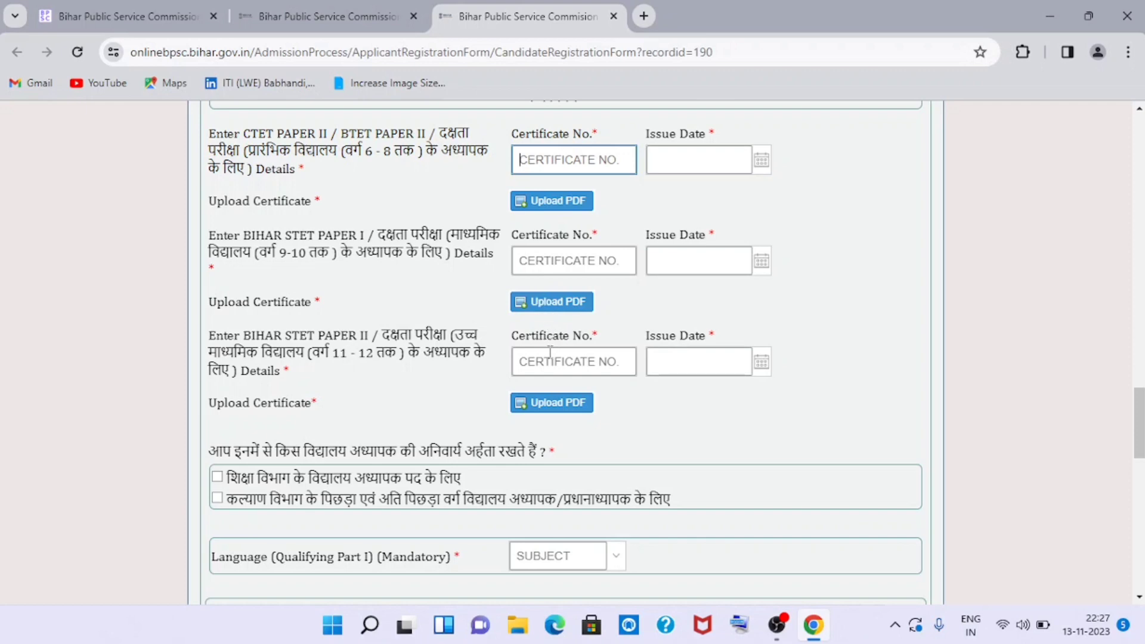
{"action": "scroll", "coordinate": [549, 352], "scroll_direction": "down", "scroll_amount": 1}
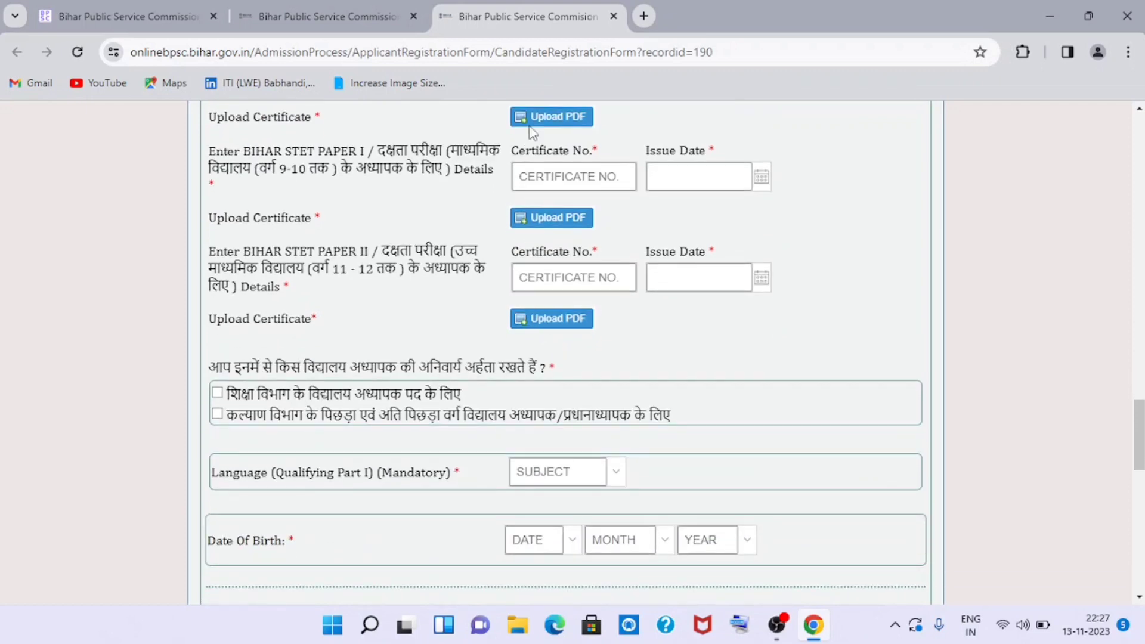
{"action": "scroll", "coordinate": [346, 239], "scroll_direction": "down", "scroll_amount": 2}
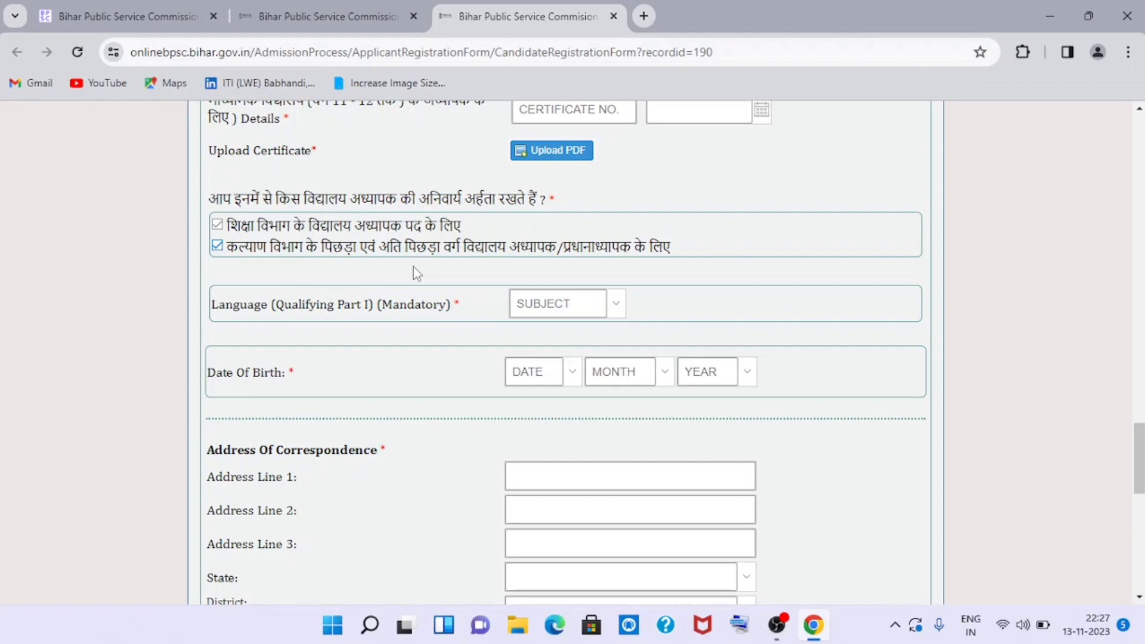
Step: Clear the BIHAR STET Paper II eligibility and mark it as held again, with अन्य विषय as its age exemption
{"action": "scroll", "coordinate": [416, 273], "scroll_direction": "up", "scroll_amount": 15}
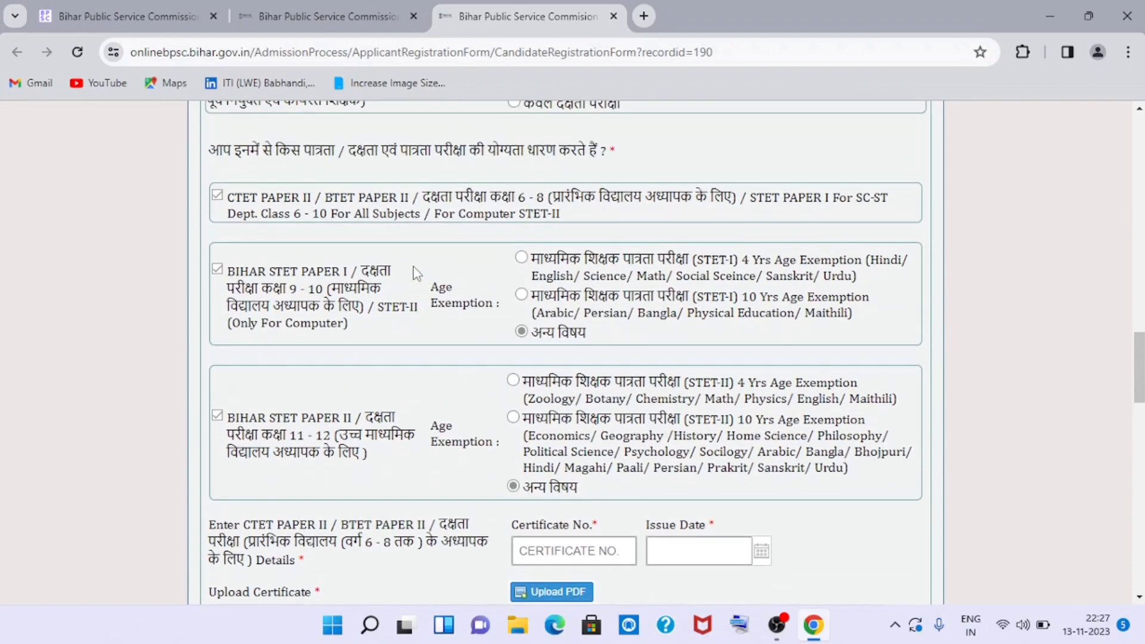
{"action": "scroll", "coordinate": [415, 273], "scroll_direction": "up", "scroll_amount": 1}
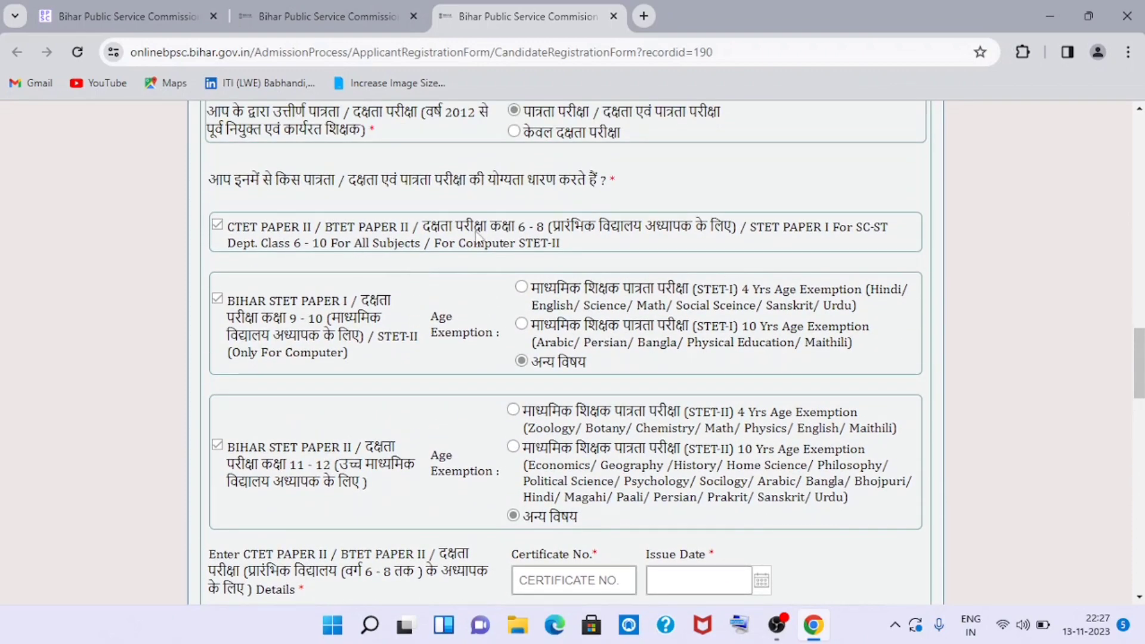
{"action": "right_click", "coordinate": [463, 328]}
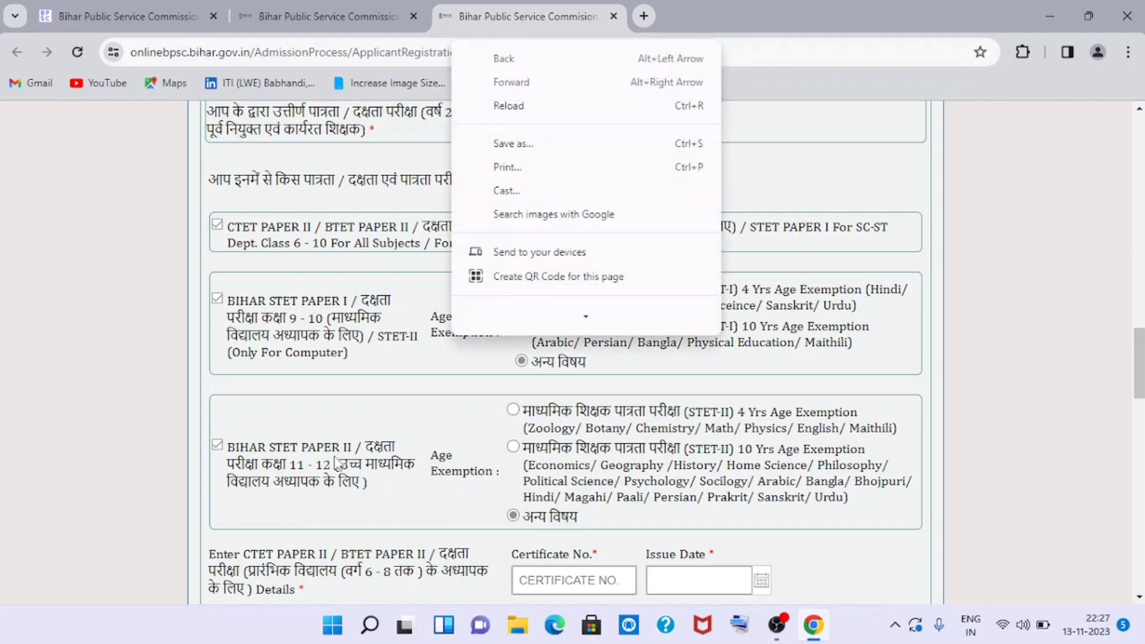
{"action": "left_click", "coordinate": [404, 453]}
{"action": "left_click", "coordinate": [404, 453]}
{"action": "left_click", "coordinate": [565, 387]}
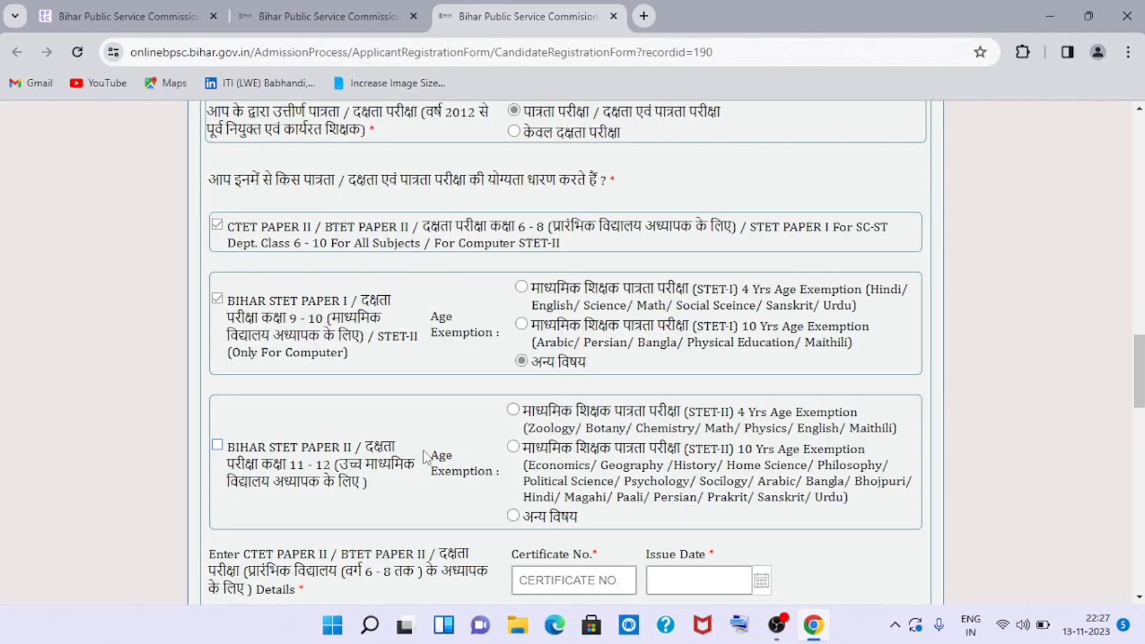
{"action": "left_click", "coordinate": [219, 446]}
{"action": "left_click", "coordinate": [565, 388]}
{"action": "left_click", "coordinate": [513, 515]}
Step: Choose हिन्दी as the mandatory qualifying Part I language
{"action": "scroll", "coordinate": [537, 412], "scroll_direction": "down", "scroll_amount": 7}
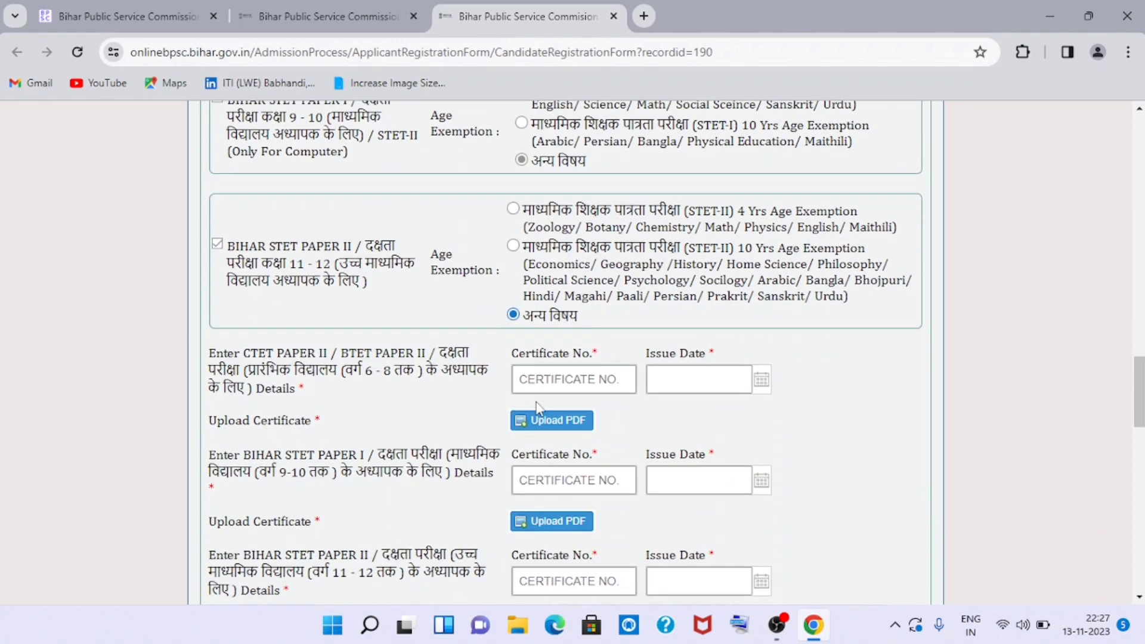
{"action": "scroll", "coordinate": [536, 393], "scroll_direction": "down", "scroll_amount": 4}
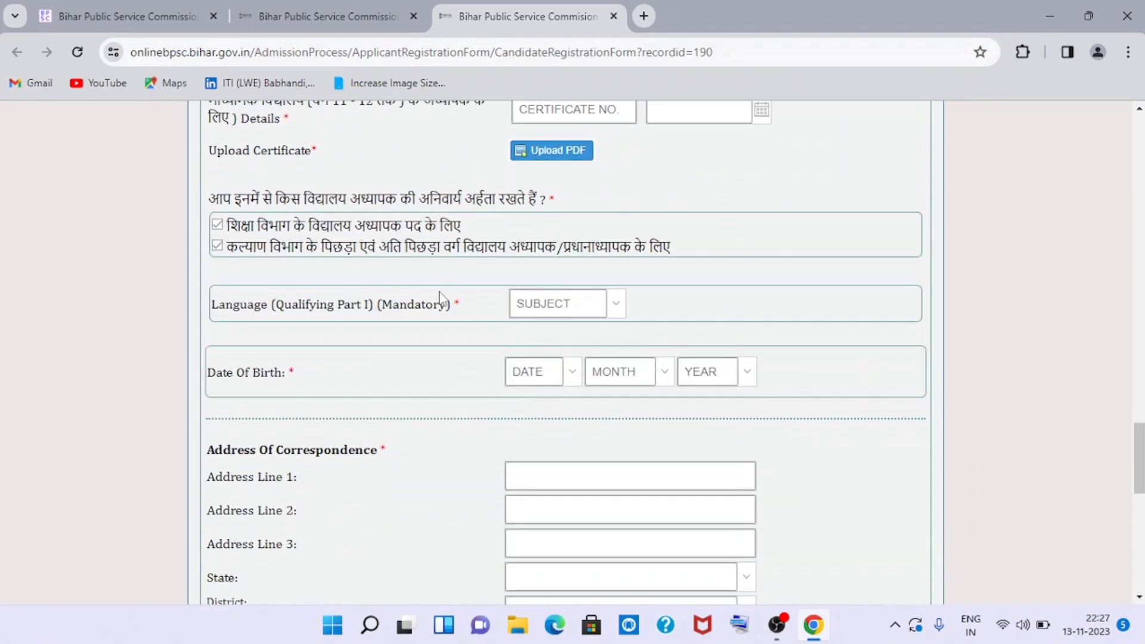
{"action": "left_click", "coordinate": [614, 304]}
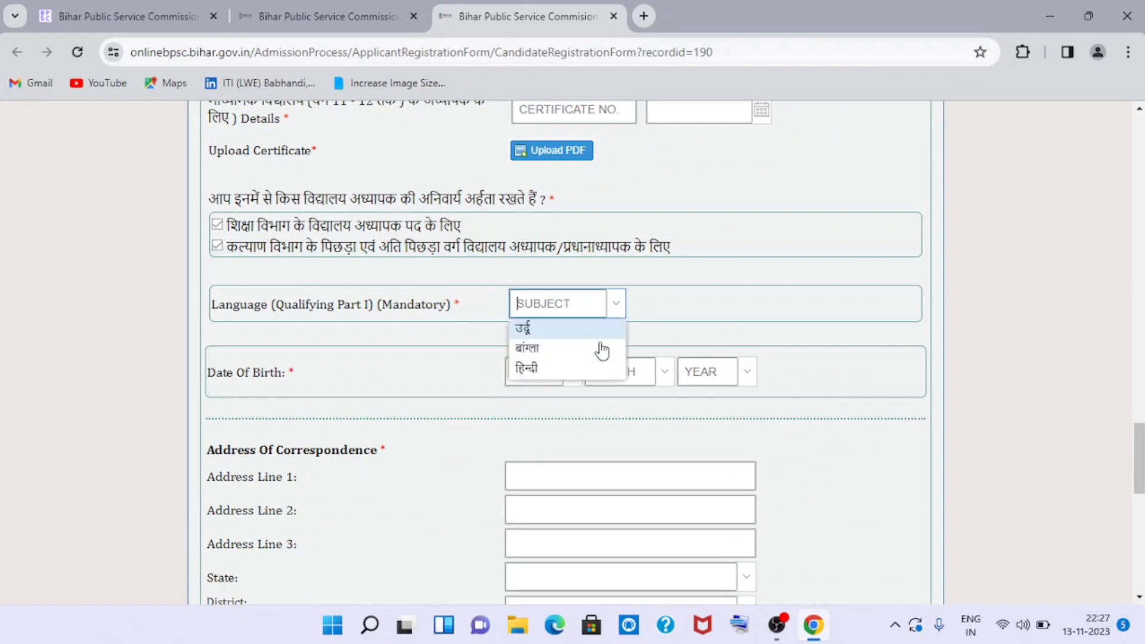
{"action": "left_click", "coordinate": [548, 371]}
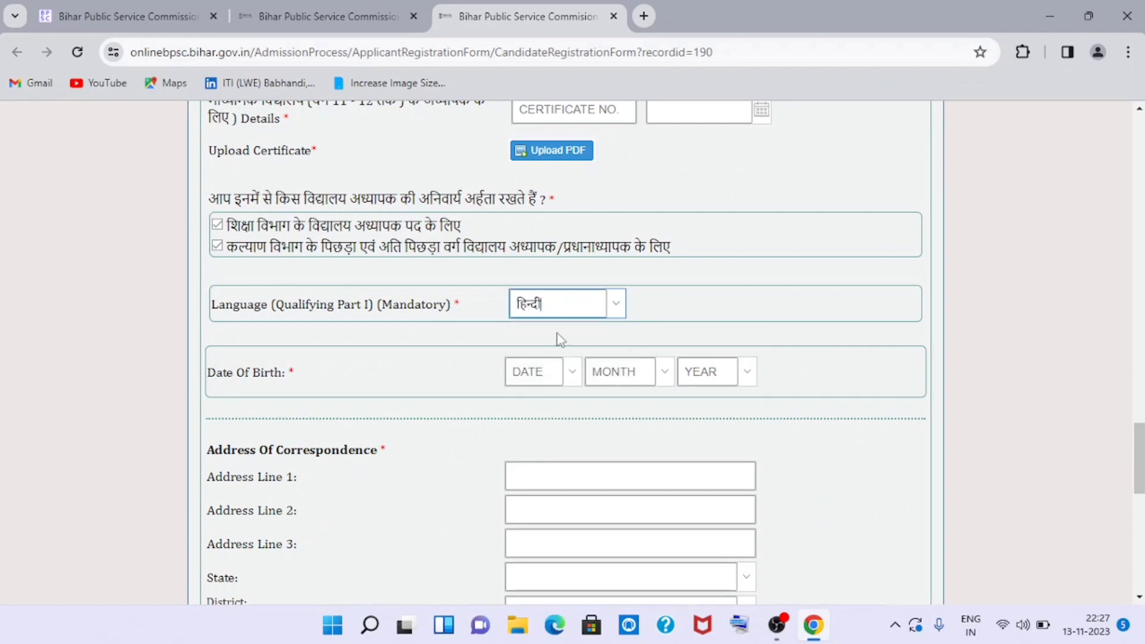
Step: Try to choose the day and month of the candidate's date of birth
{"action": "scroll", "coordinate": [690, 324], "scroll_direction": "down", "scroll_amount": 1}
{"action": "left_click", "coordinate": [558, 293]}
{"action": "left_click", "coordinate": [572, 289]}
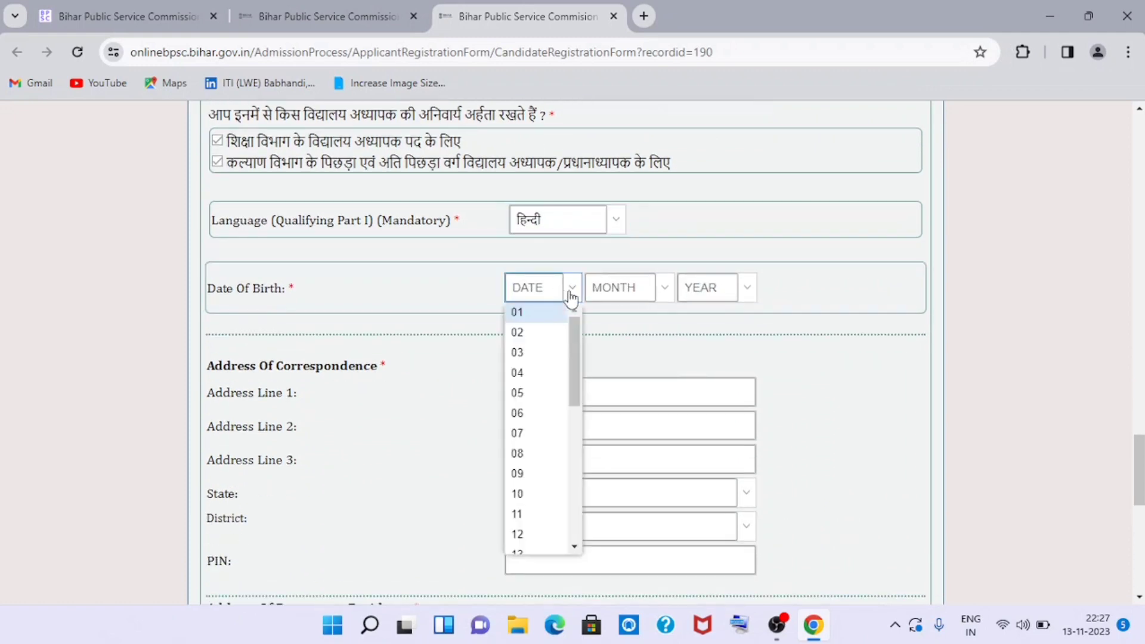
{"action": "left_click", "coordinate": [552, 370]}
{"action": "left_click", "coordinate": [595, 386]}
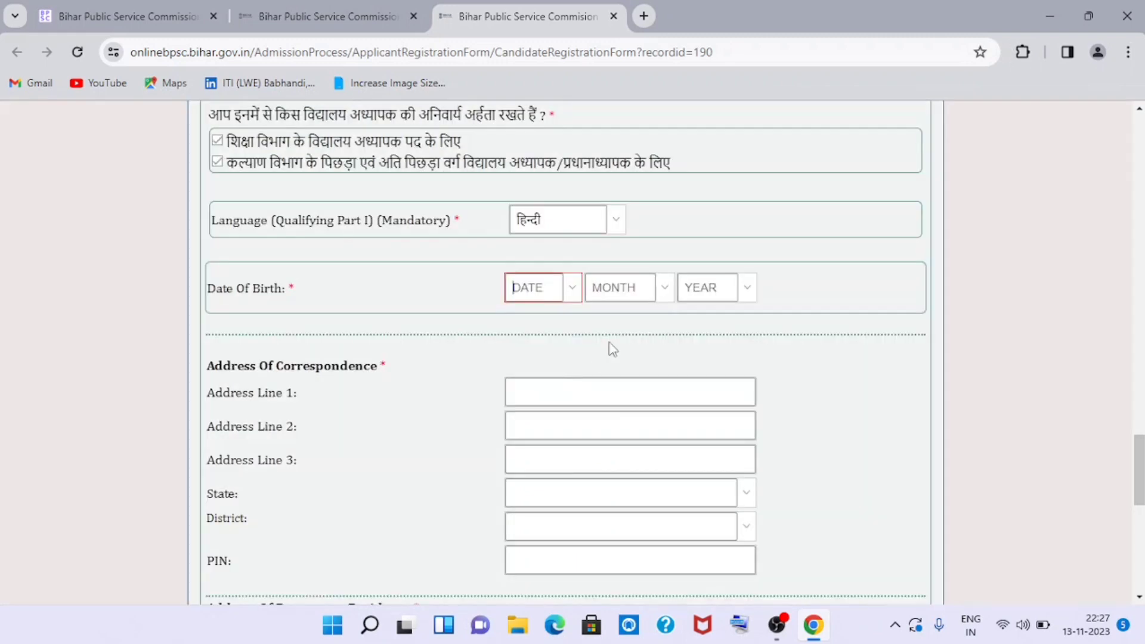
{"action": "left_click", "coordinate": [662, 292]}
{"action": "left_click", "coordinate": [572, 288]}
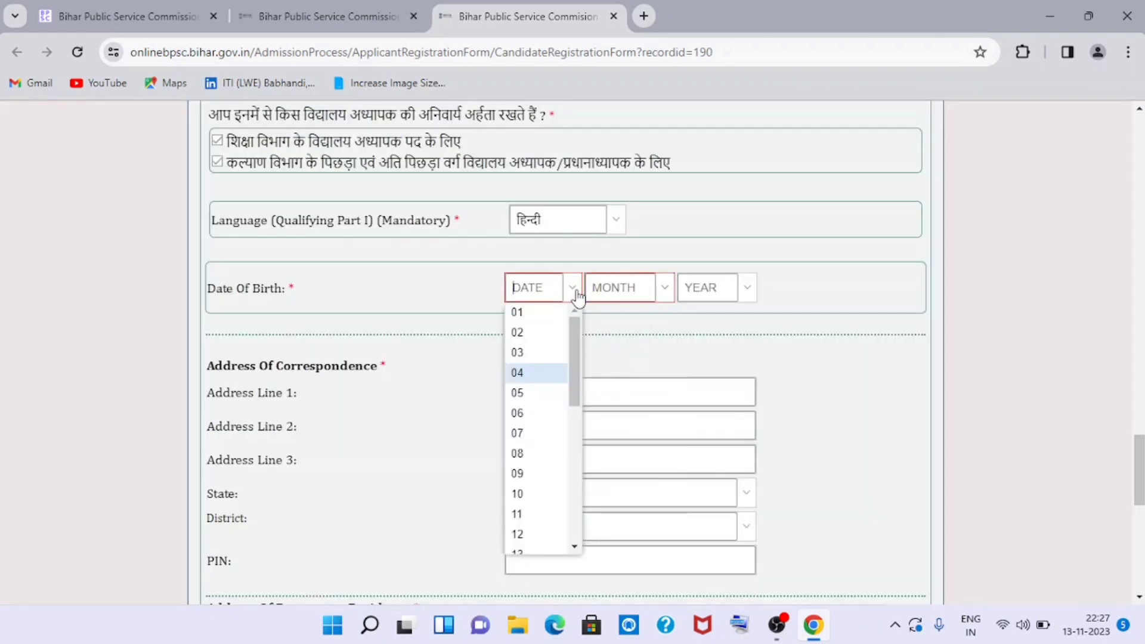
{"action": "left_click", "coordinate": [551, 372]}
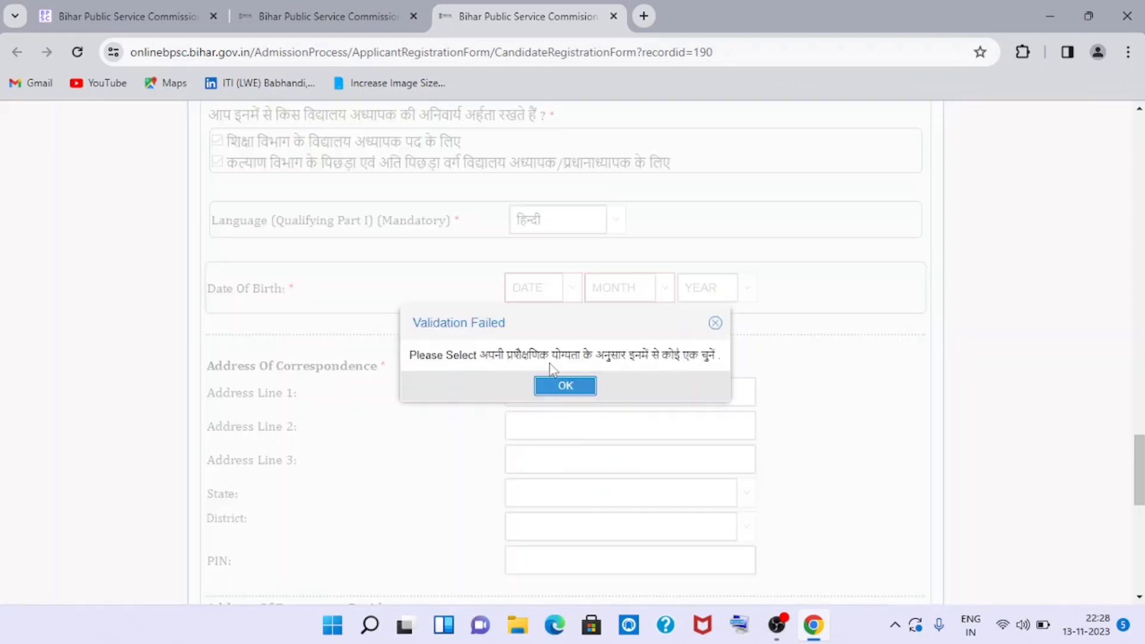
Step: Dismiss the validation message and select the first training qualification option, covering बी०एड० and related degree holders
{"action": "left_click", "coordinate": [564, 386]}
{"action": "scroll", "coordinate": [596, 355], "scroll_direction": "up", "scroll_amount": 9}
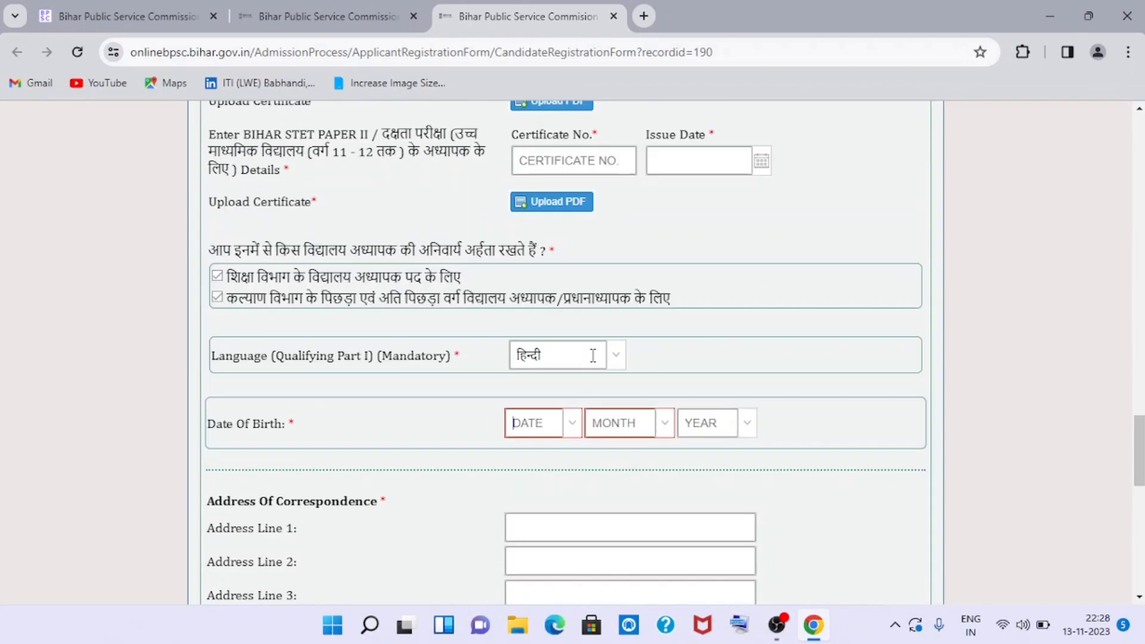
{"action": "scroll", "coordinate": [593, 356], "scroll_direction": "up", "scroll_amount": 10}
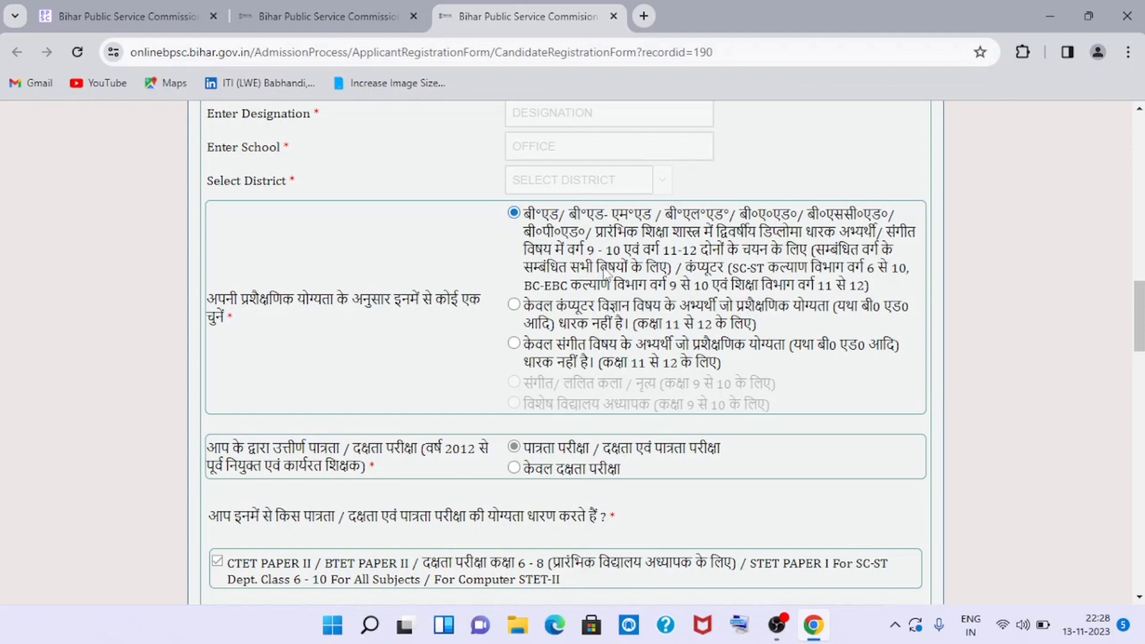
Step: Set the day, month and year of the candidate's date of birth
{"action": "scroll", "coordinate": [605, 276], "scroll_direction": "down", "scroll_amount": 10}
{"action": "scroll", "coordinate": [605, 276], "scroll_direction": "down", "scroll_amount": 7}
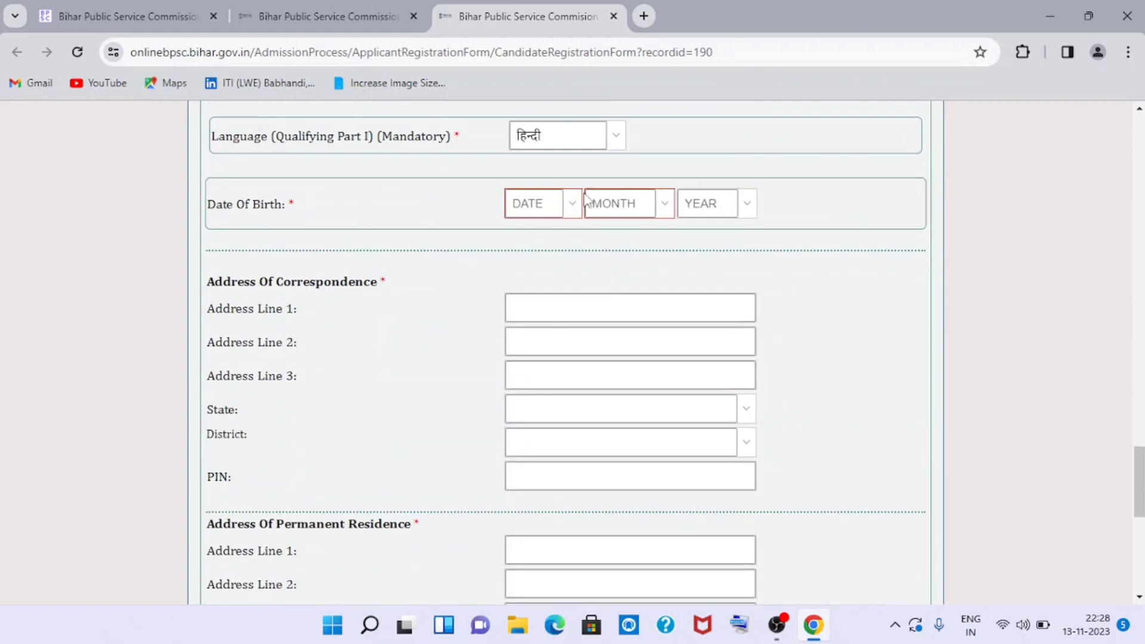
{"action": "left_click", "coordinate": [571, 204]}
{"action": "left_click", "coordinate": [539, 309]}
{"action": "left_click", "coordinate": [667, 203]}
{"action": "left_click", "coordinate": [655, 248]}
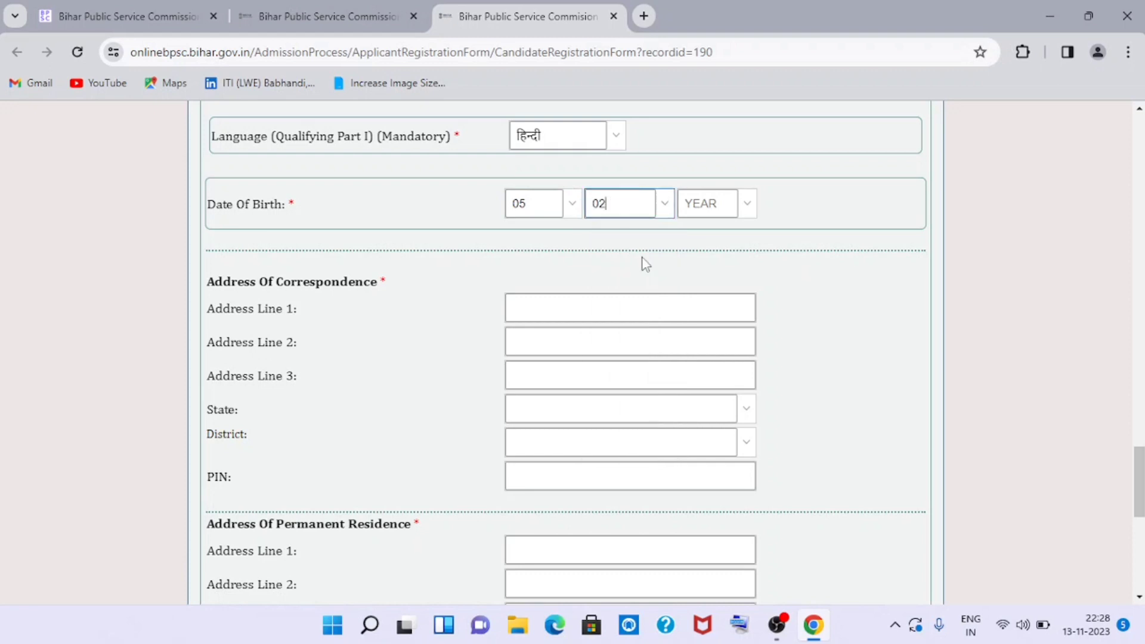
{"action": "left_click", "coordinate": [745, 206]}
{"action": "scroll", "coordinate": [709, 444], "scroll_direction": "down", "scroll_amount": 4}
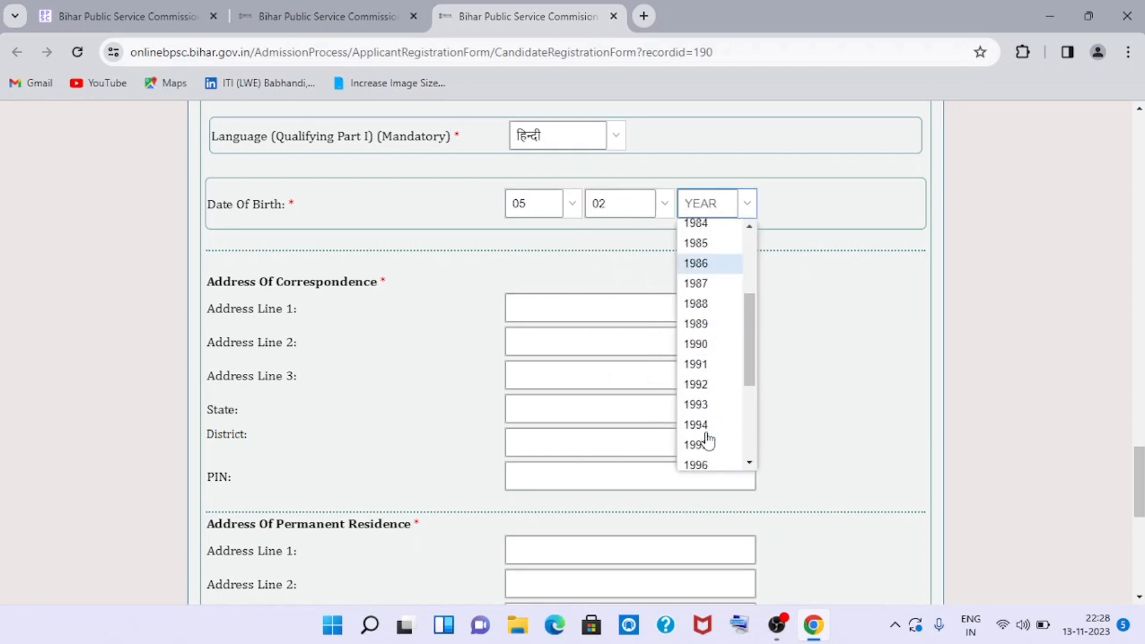
{"action": "left_click", "coordinate": [703, 402]}
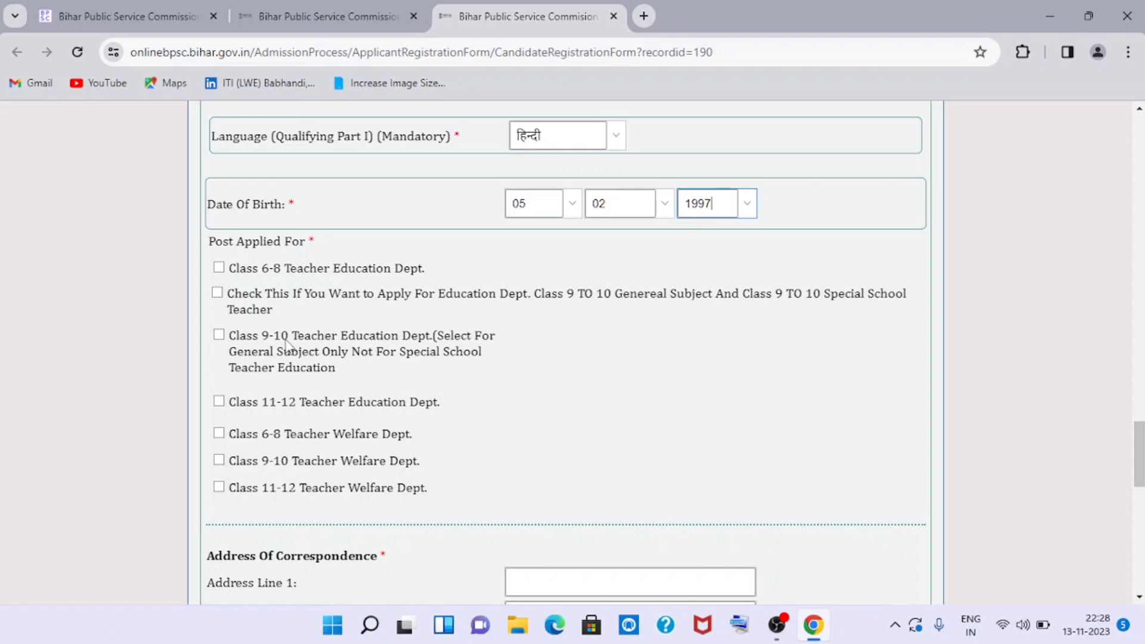
{"action": "left_click", "coordinate": [220, 334]}
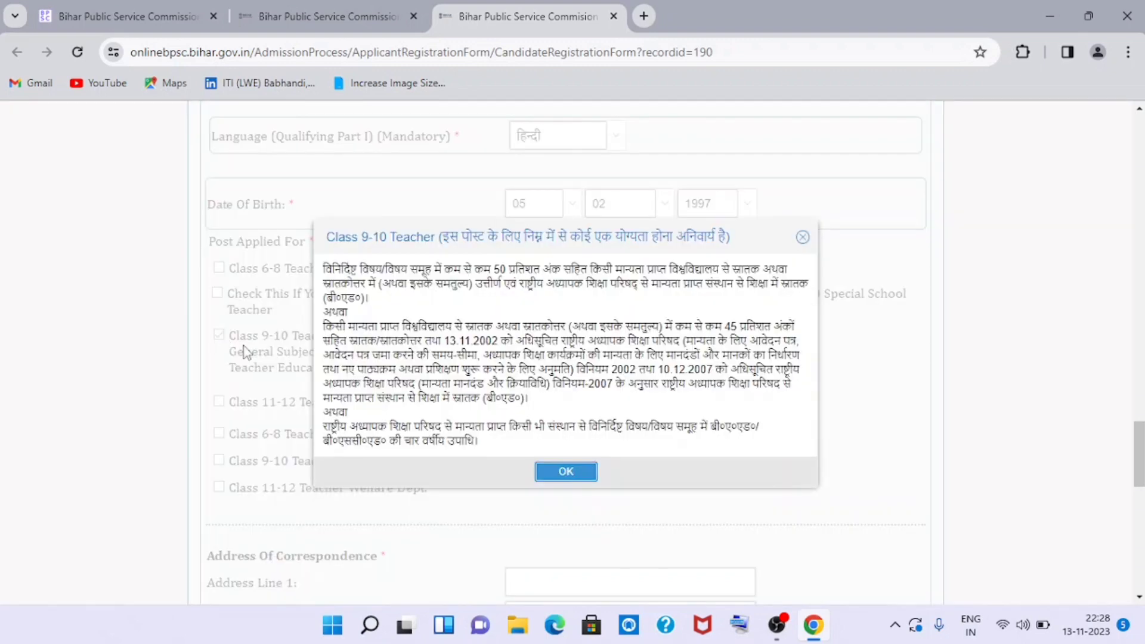
{"action": "left_click", "coordinate": [566, 471]}
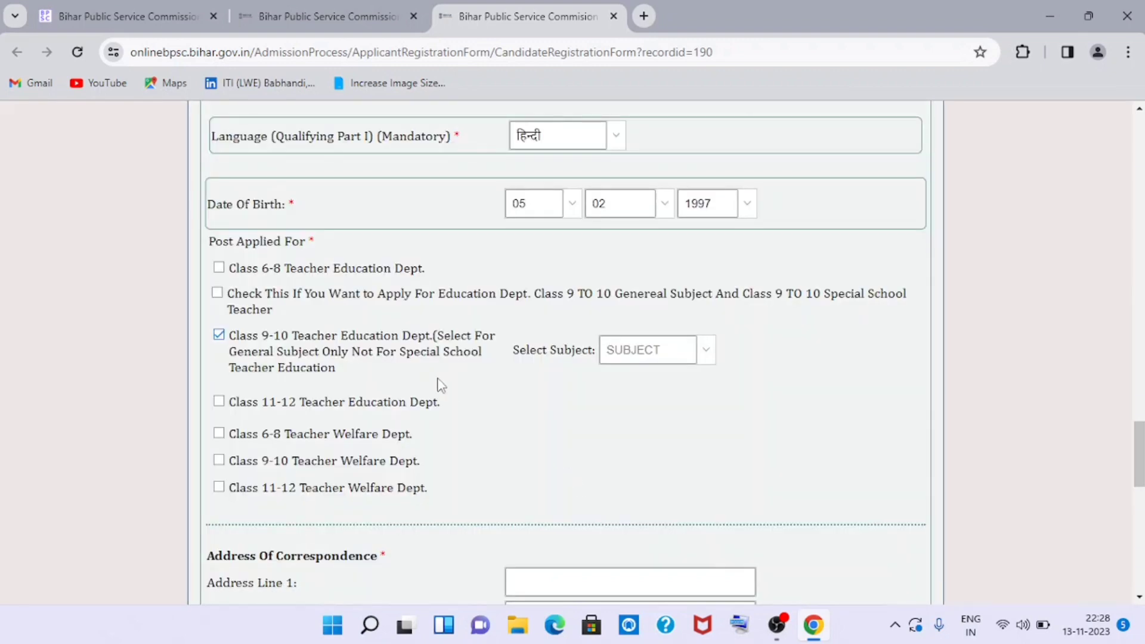
{"action": "left_click", "coordinate": [702, 357]}
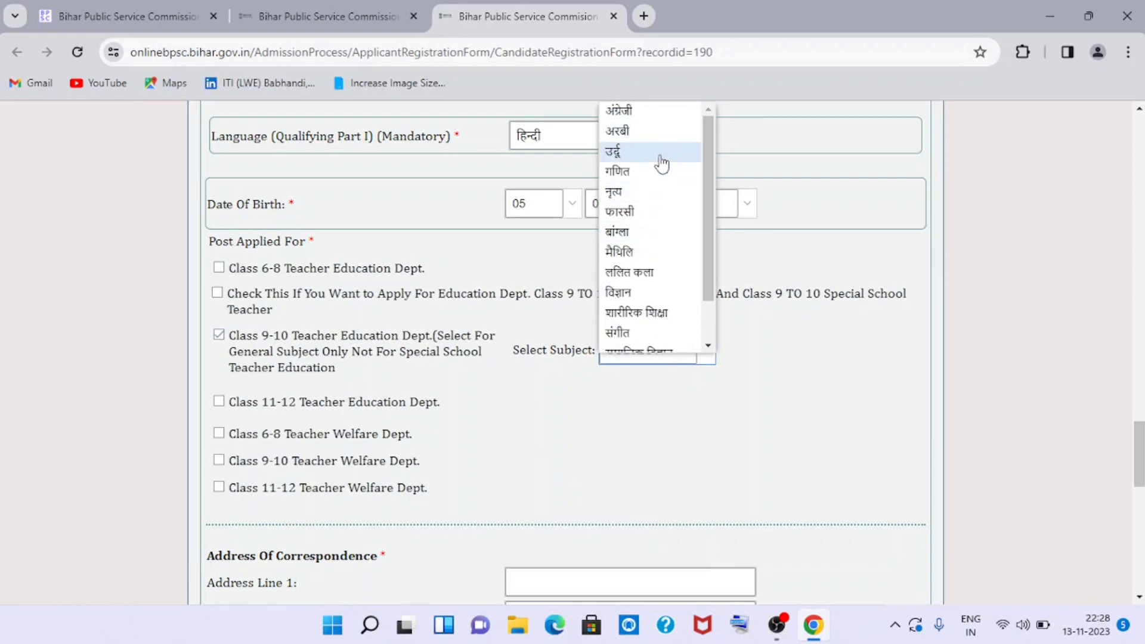
{"action": "scroll", "coordinate": [649, 262], "scroll_direction": "down", "scroll_amount": 2}
{"action": "scroll", "coordinate": [654, 358], "scroll_direction": "down", "scroll_amount": 2}
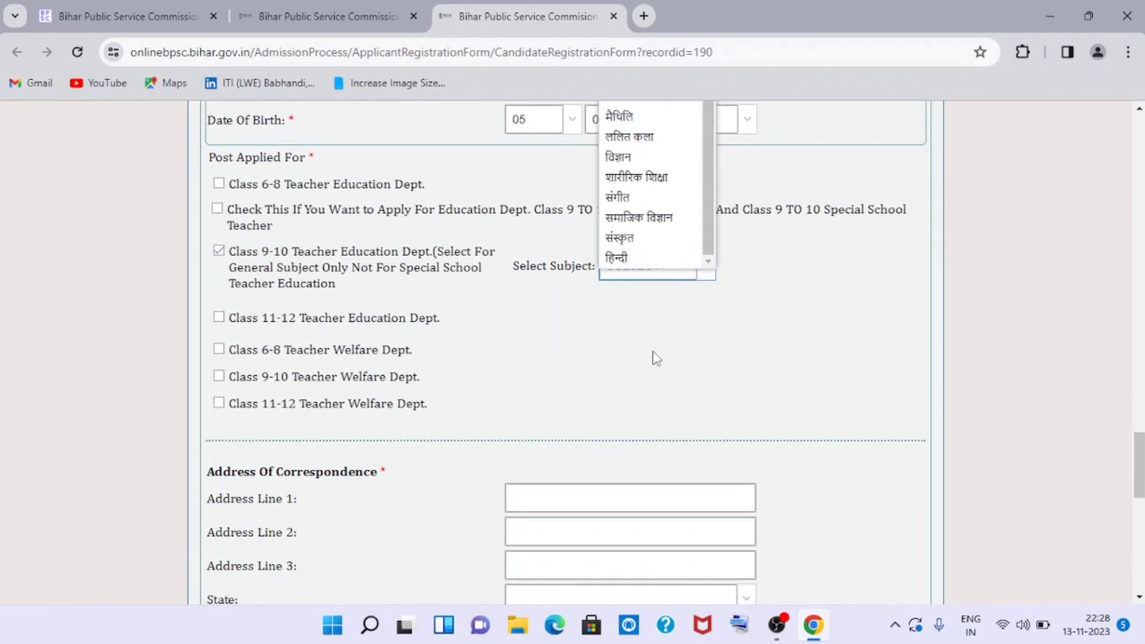
{"action": "left_click", "coordinate": [219, 251]}
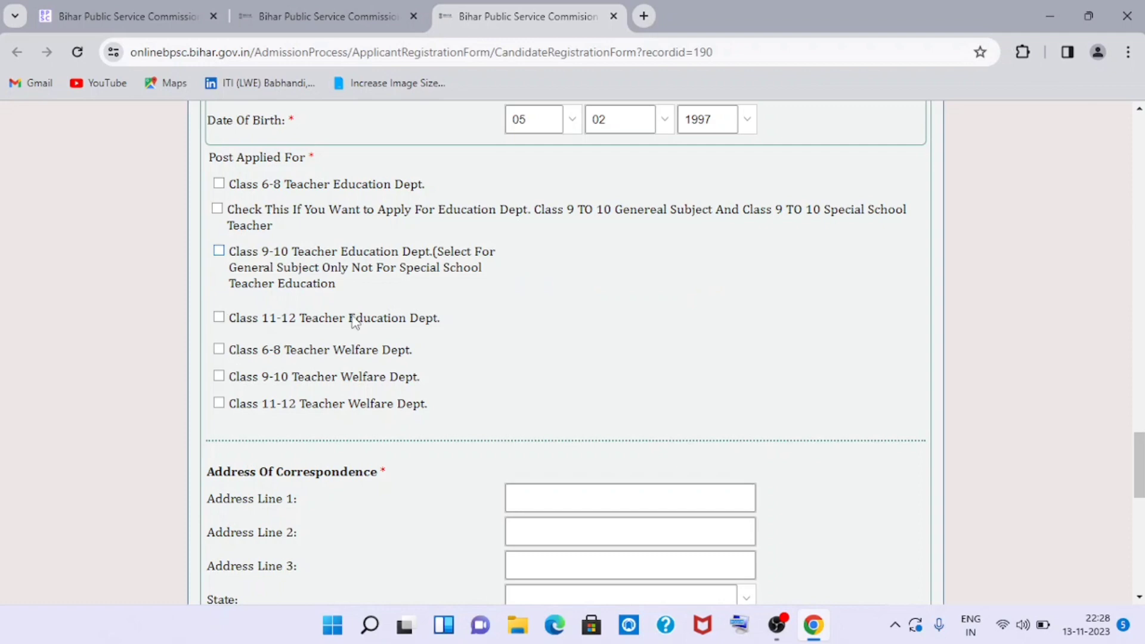
Step: Apply for the Class 11-12 Teacher Education Dept. post, dismissing its qualification notice, with कम्प्युटर विज्ञान as the subject
{"action": "left_click", "coordinate": [219, 317]}
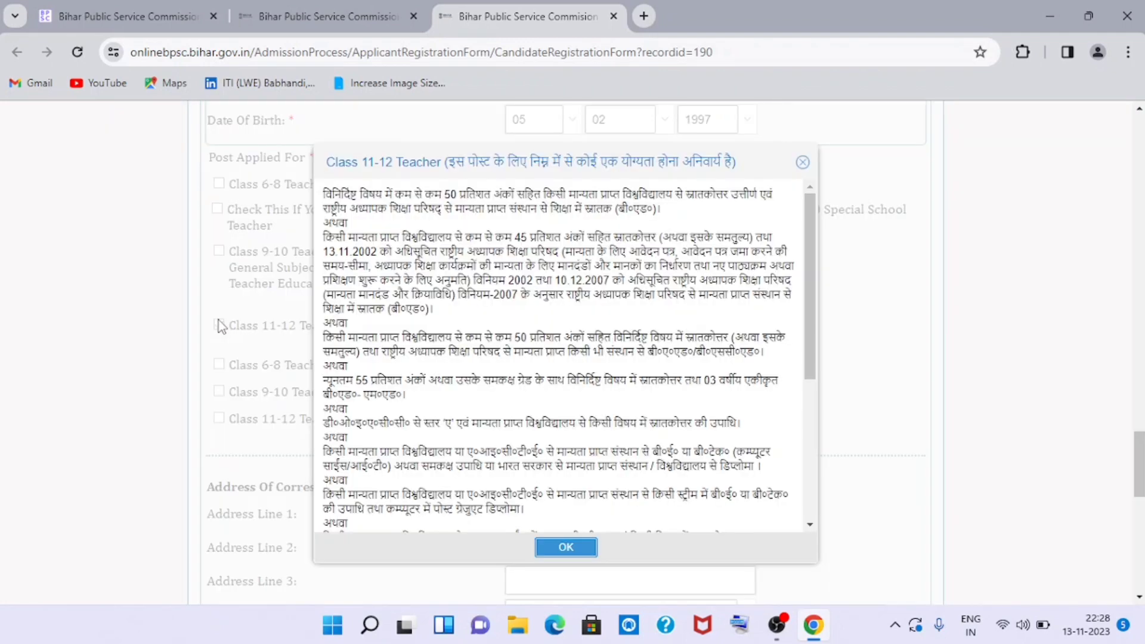
{"action": "left_click", "coordinate": [560, 546]}
{"action": "left_click", "coordinate": [698, 333]}
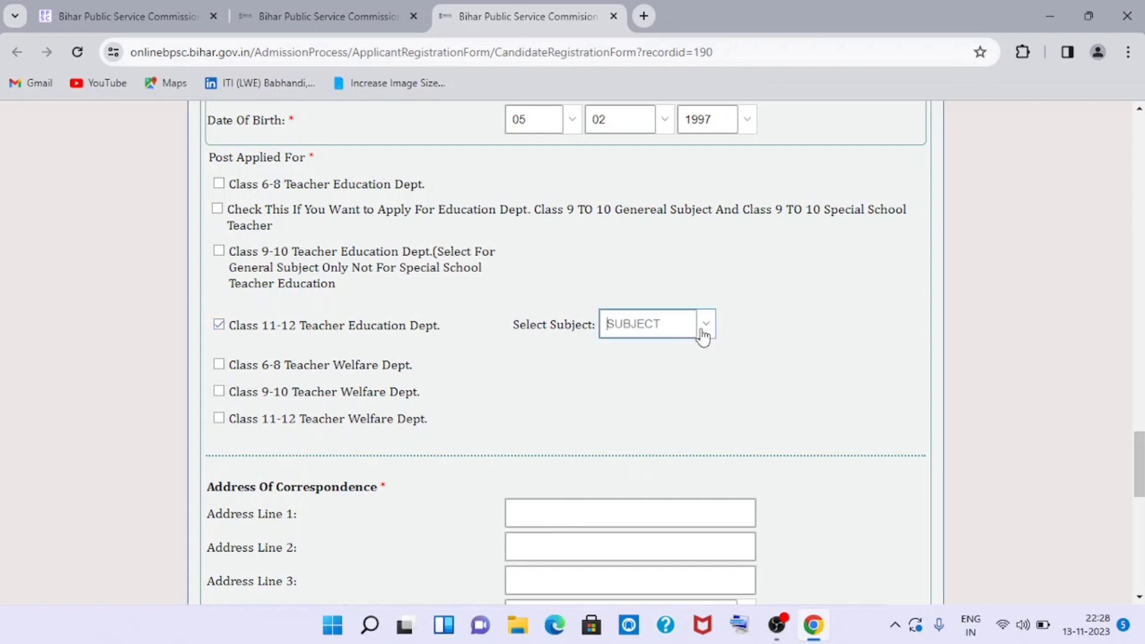
{"action": "left_click", "coordinate": [656, 491]}
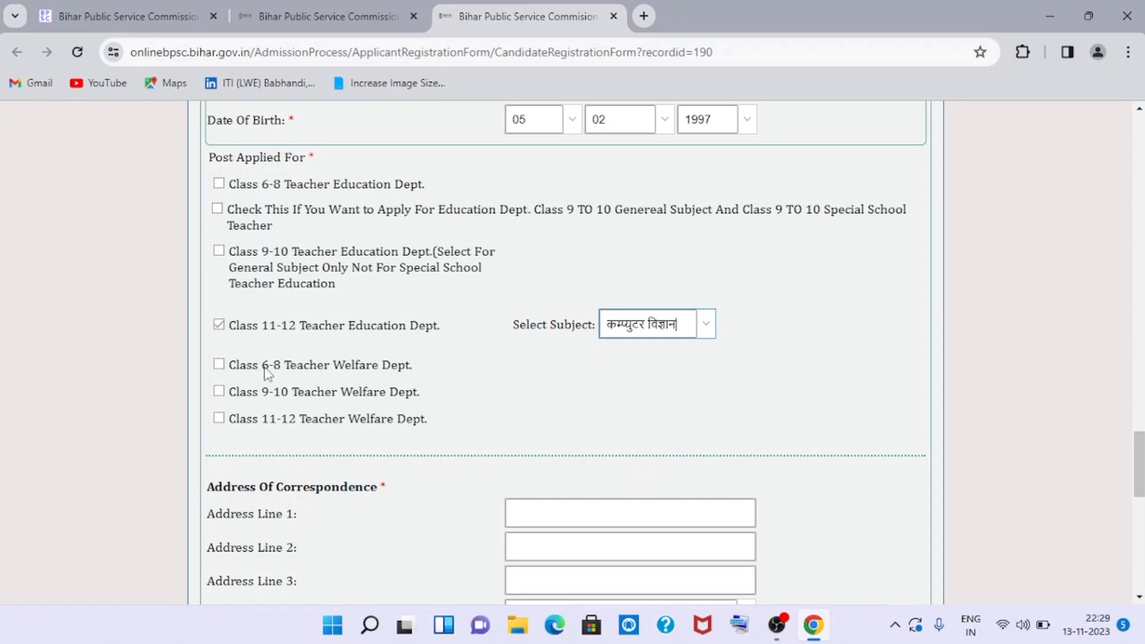
{"action": "scroll", "coordinate": [275, 371], "scroll_direction": "up", "scroll_amount": 4}
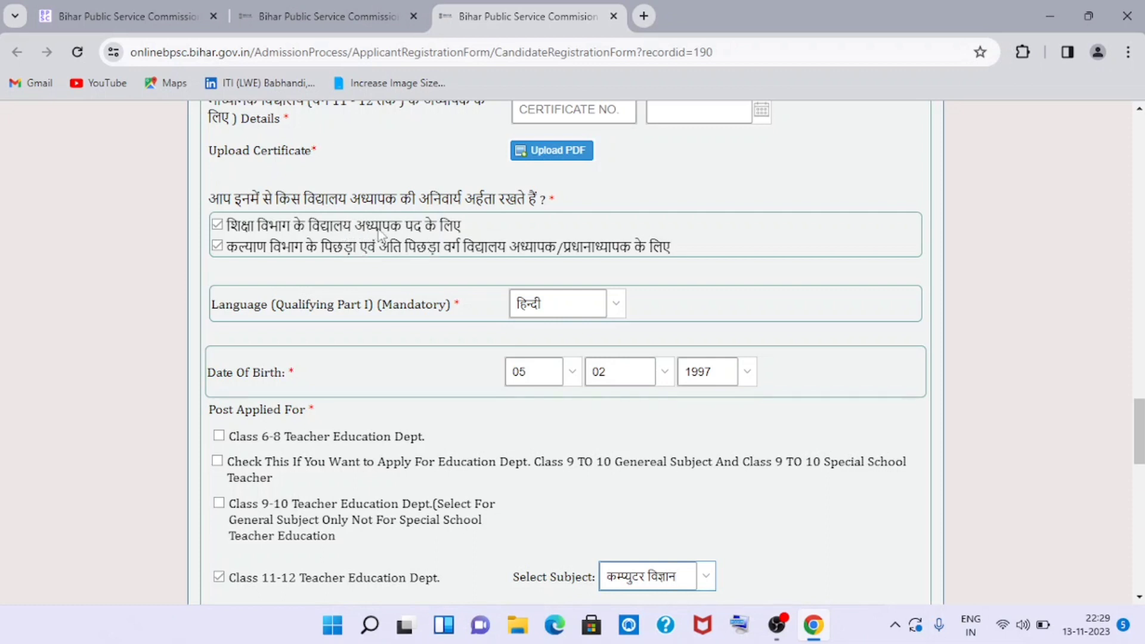
{"action": "scroll", "coordinate": [384, 255], "scroll_direction": "down", "scroll_amount": 3}
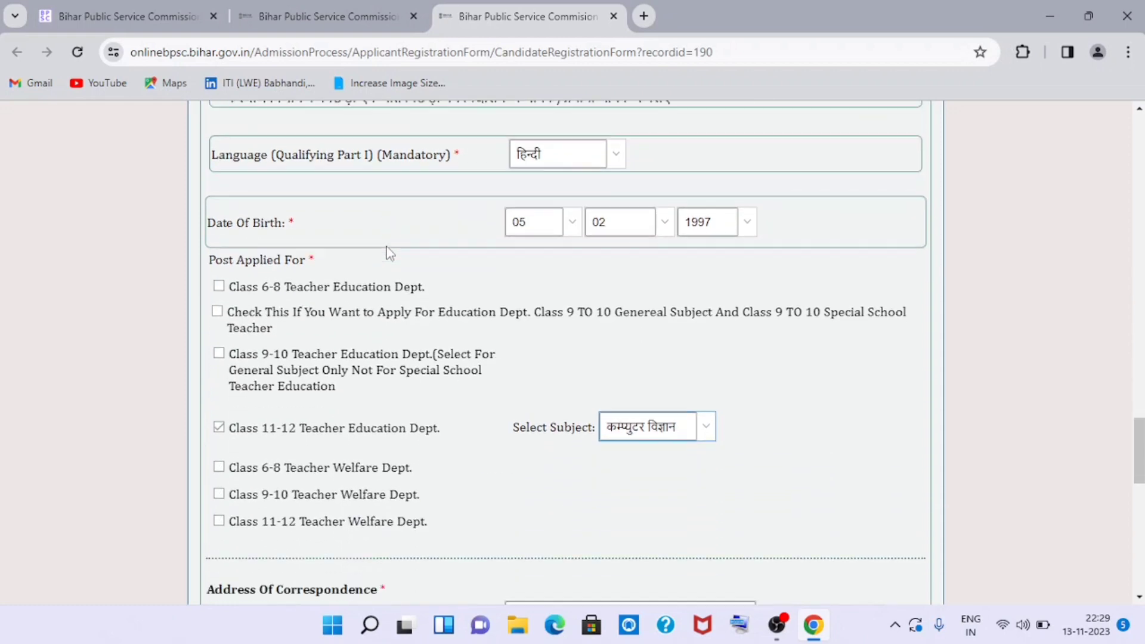
{"action": "scroll", "coordinate": [386, 254], "scroll_direction": "down", "scroll_amount": 1}
{"action": "scroll", "coordinate": [386, 254], "scroll_direction": "up", "scroll_amount": 2}
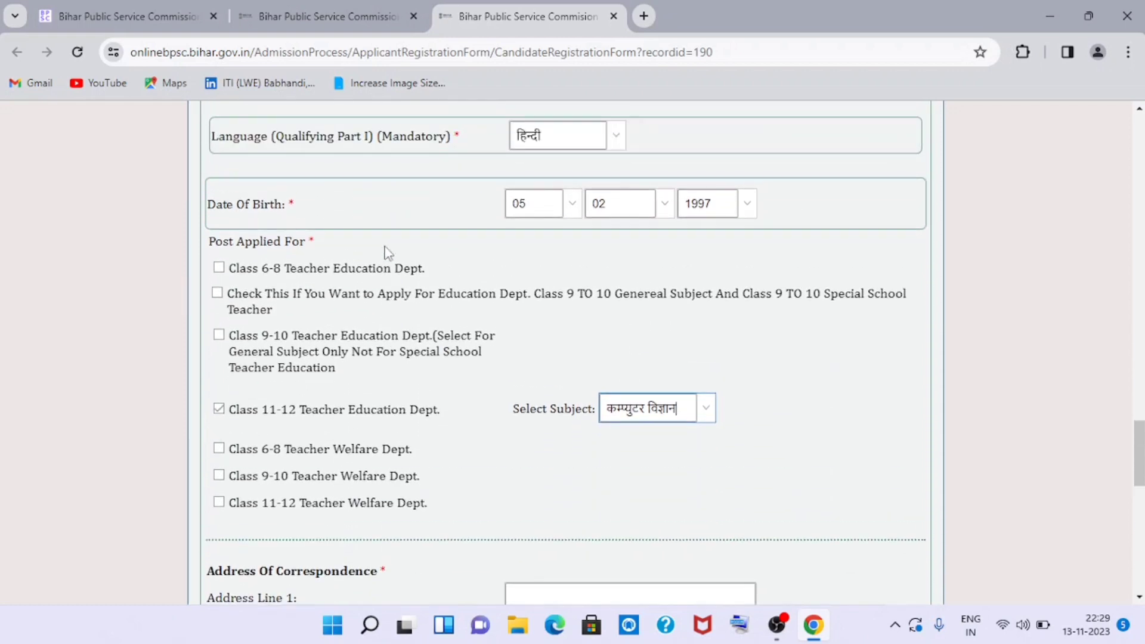
Step: Try the Class 6-8 Teacher Welfare Dept. post, inspect its subject list, and deselect the post again
{"action": "scroll", "coordinate": [386, 254], "scroll_direction": "down", "scroll_amount": 2}
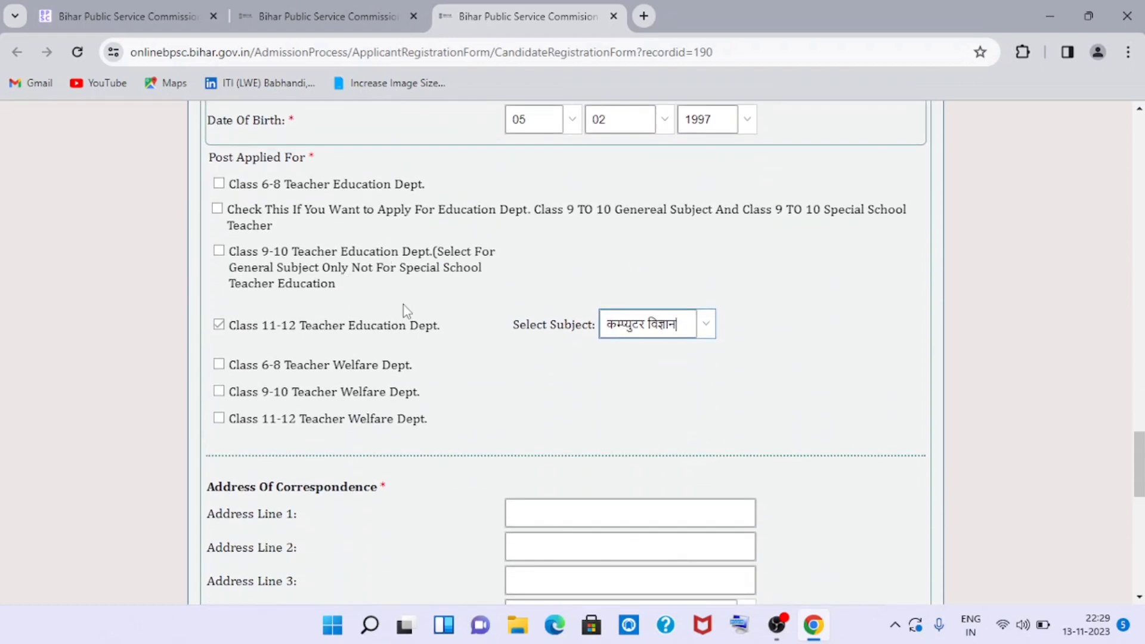
{"action": "scroll", "coordinate": [322, 353], "scroll_direction": "up", "scroll_amount": 1}
{"action": "scroll", "coordinate": [322, 353], "scroll_direction": "down", "scroll_amount": 1}
{"action": "left_click", "coordinate": [220, 364]}
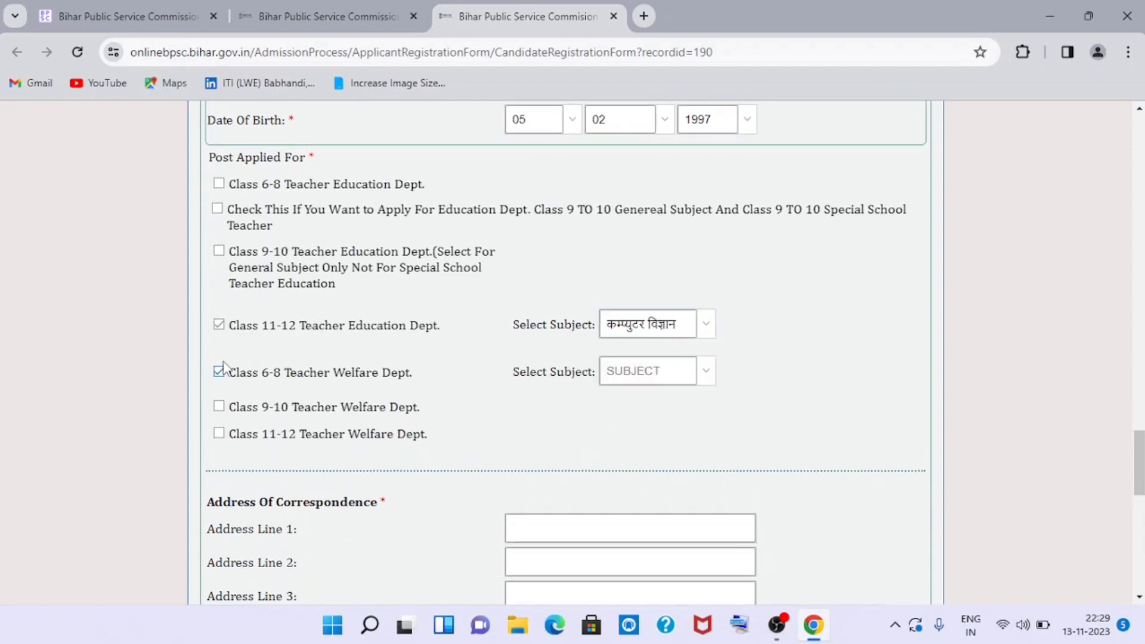
{"action": "left_click", "coordinate": [703, 373]}
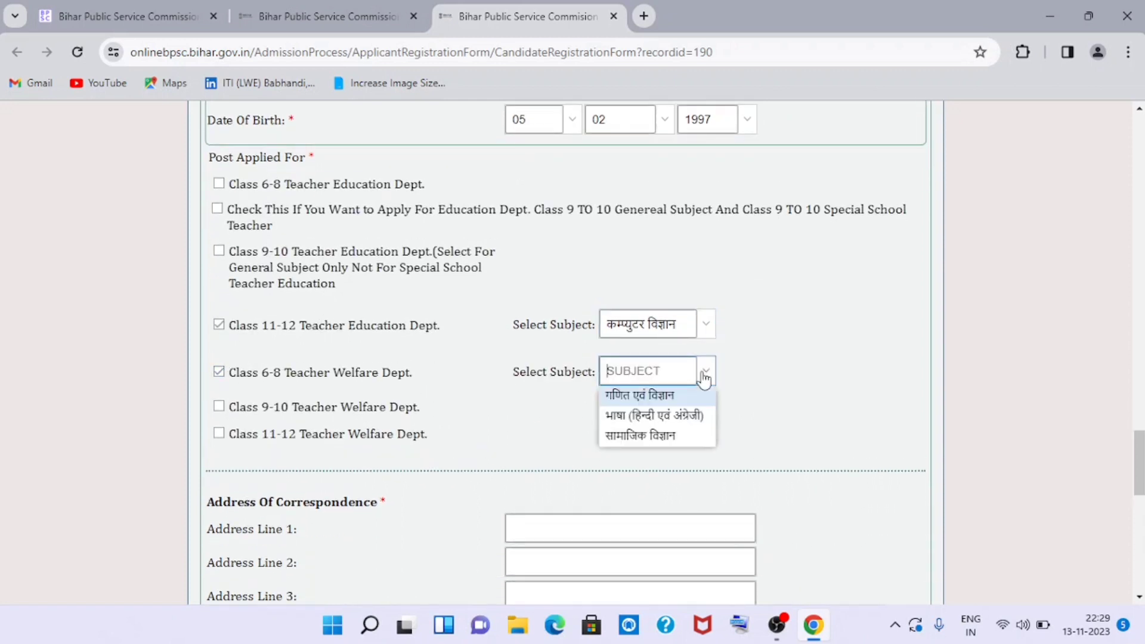
{"action": "left_click", "coordinate": [777, 407]}
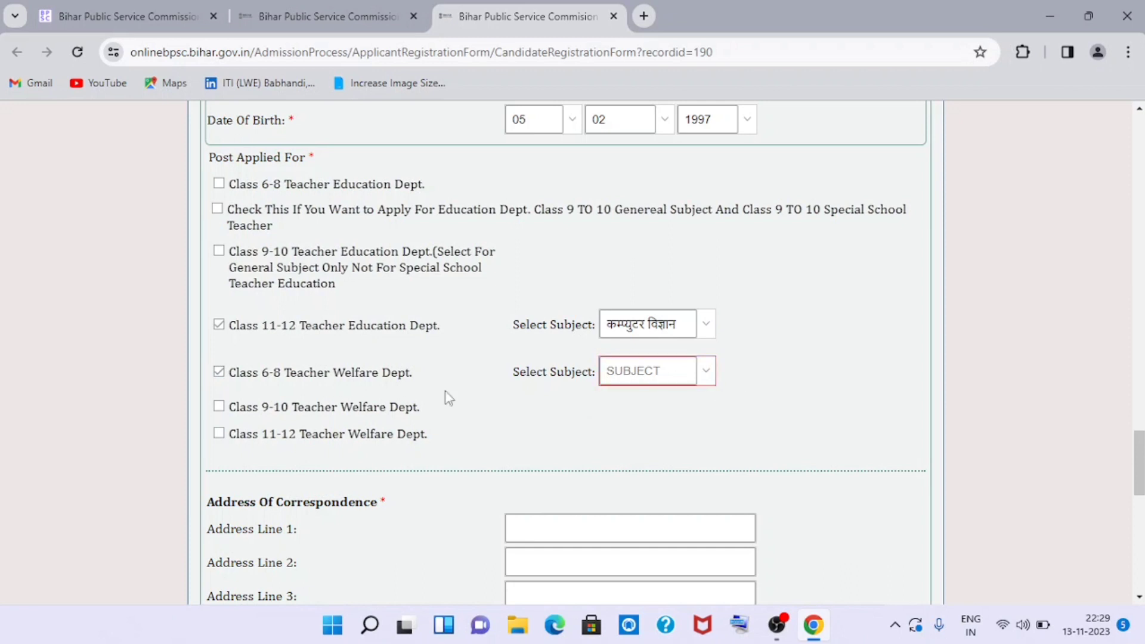
{"action": "left_click", "coordinate": [221, 375]}
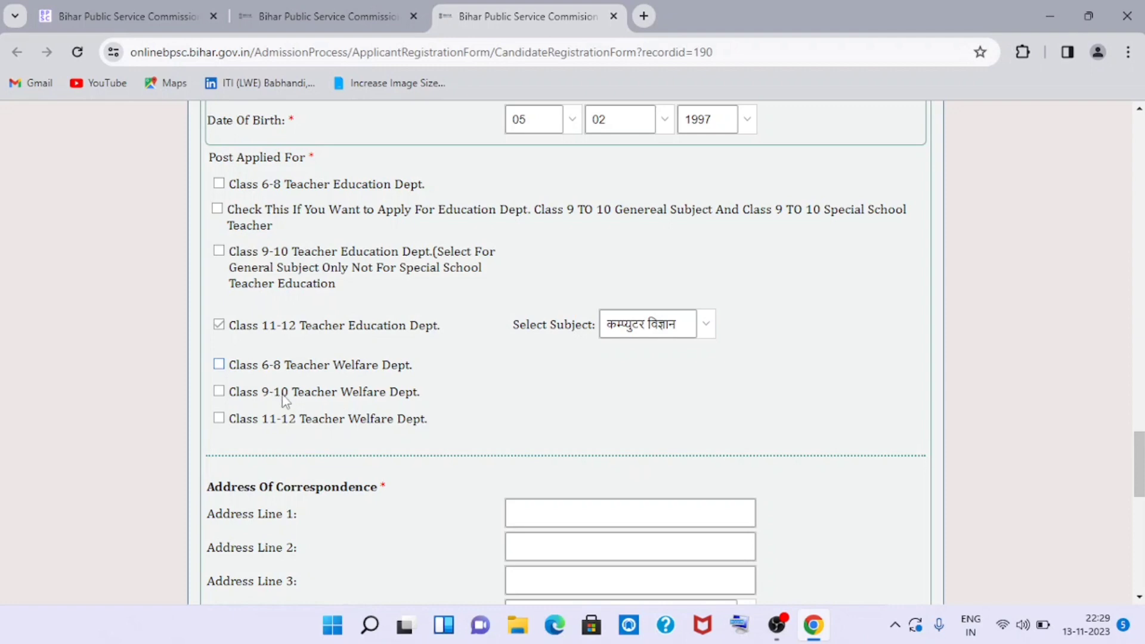
Step: Apply for the Class 9-10 Teacher Welfare Dept. post with कंप्यूटर as the subject
{"action": "left_click", "coordinate": [219, 391]}
{"action": "left_click", "coordinate": [708, 399]}
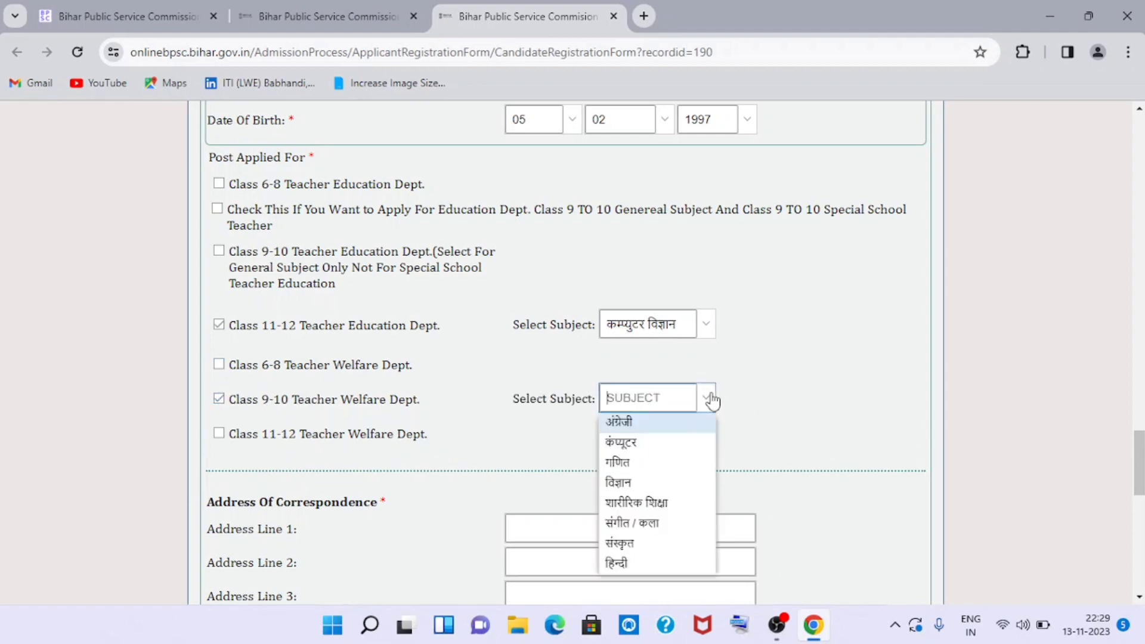
{"action": "left_click", "coordinate": [654, 449]}
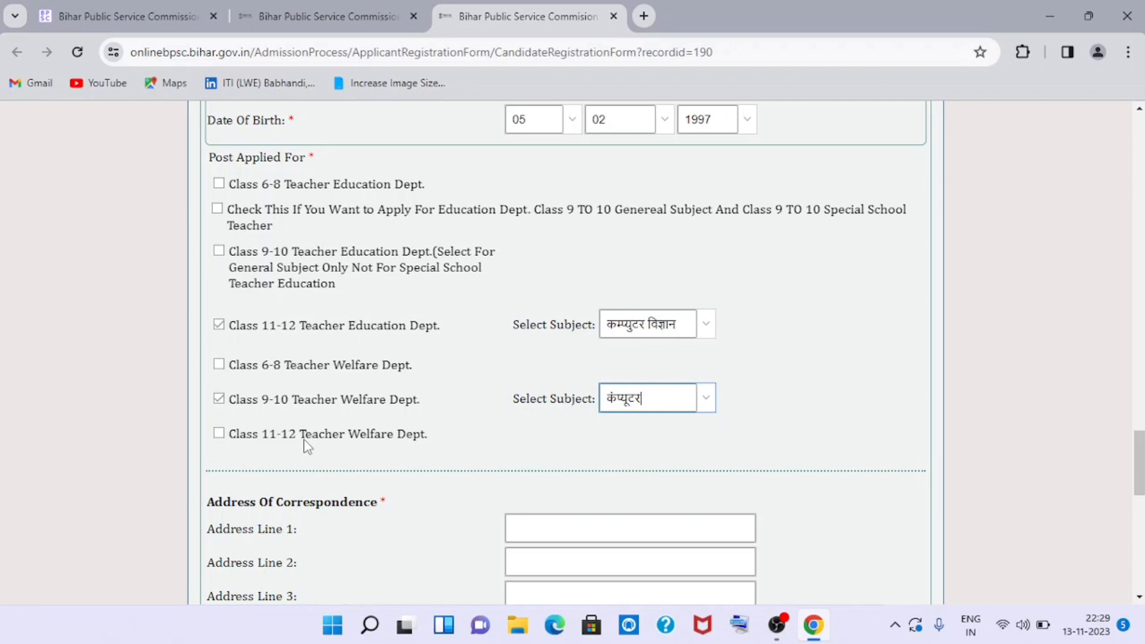
Step: Try the Class 11-12 Teacher Welfare Dept. post, look through its subject list for computer science, and deselect the post again
{"action": "scroll", "coordinate": [307, 447], "scroll_direction": "up", "scroll_amount": 4}
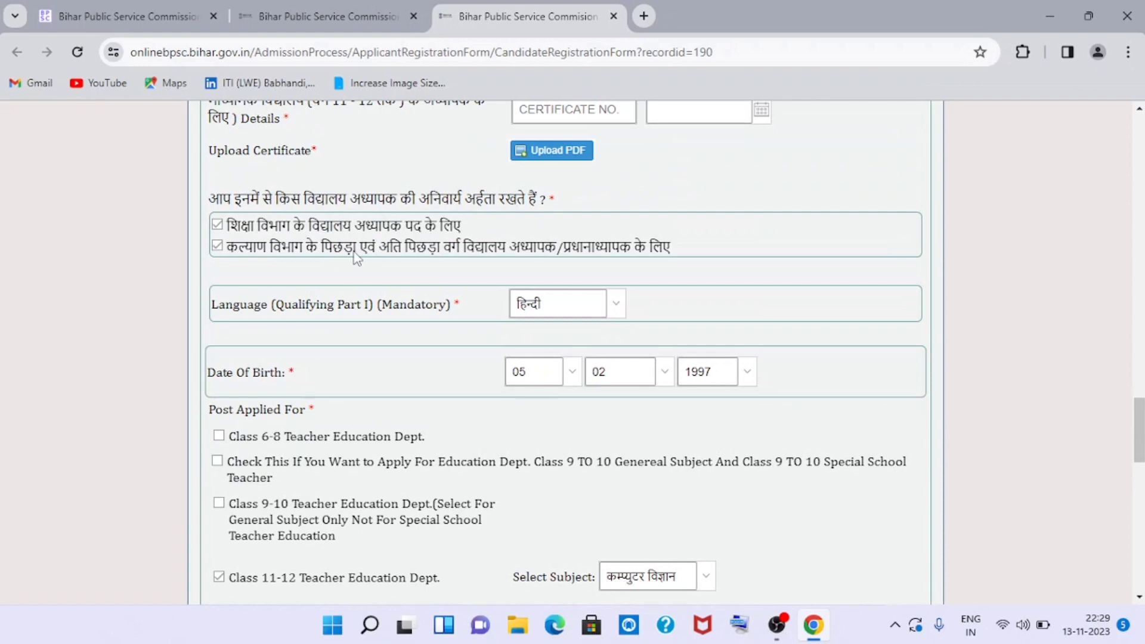
{"action": "scroll", "coordinate": [468, 248], "scroll_direction": "down", "scroll_amount": 4}
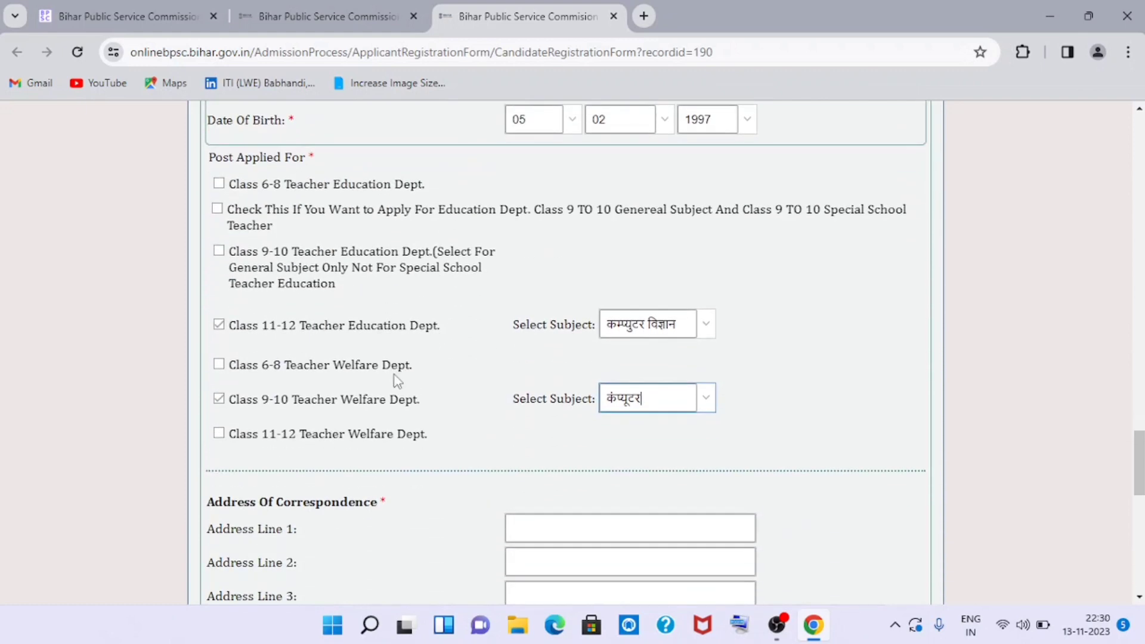
{"action": "left_click", "coordinate": [219, 434]}
{"action": "left_click", "coordinate": [706, 442]}
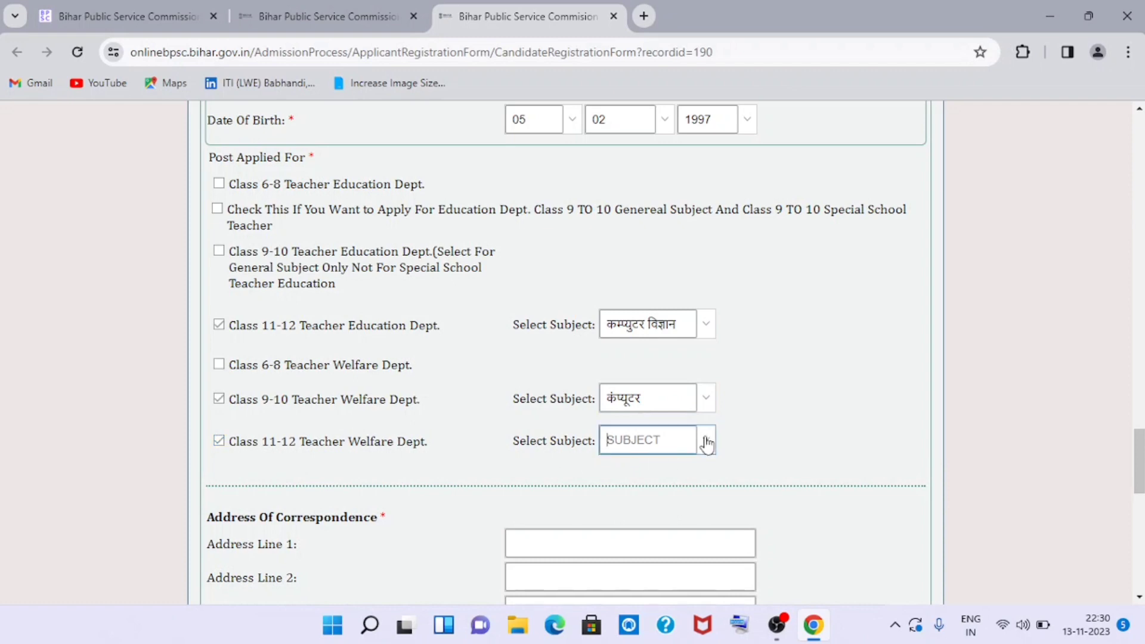
{"action": "left_click", "coordinate": [706, 442]}
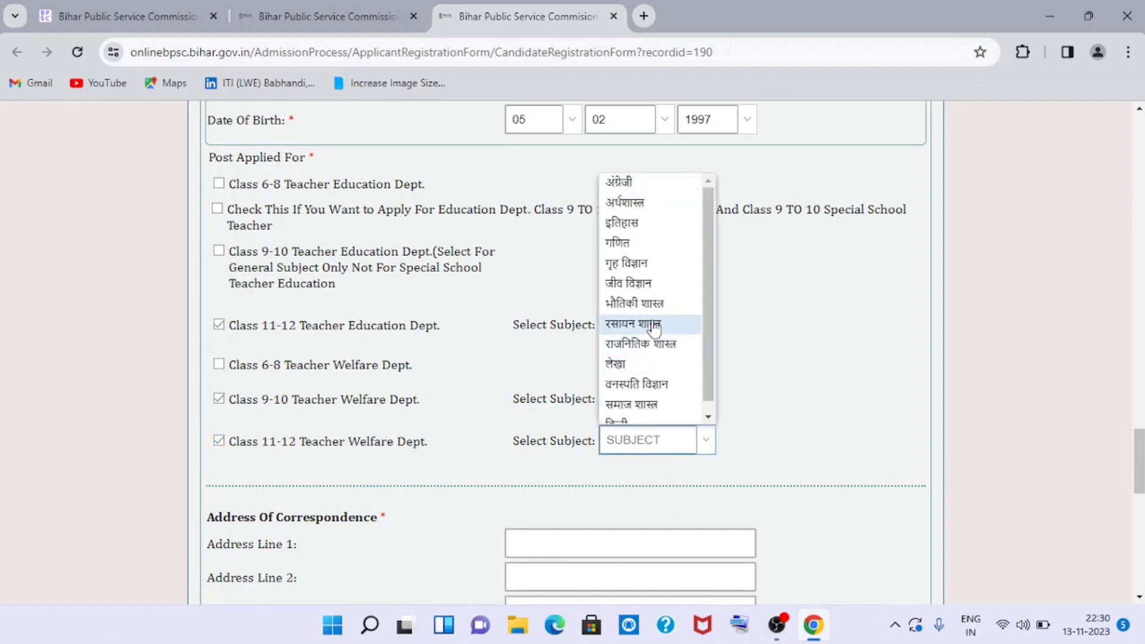
{"action": "scroll", "coordinate": [655, 310], "scroll_direction": "up", "scroll_amount": 1}
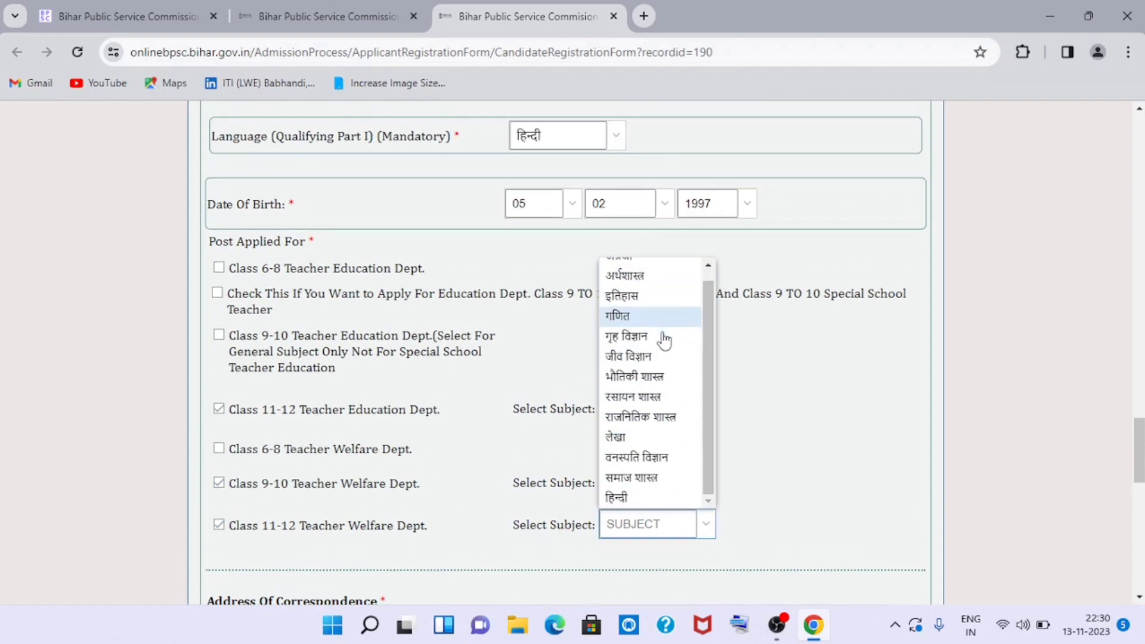
{"action": "scroll", "coordinate": [662, 364], "scroll_direction": "down", "scroll_amount": 1}
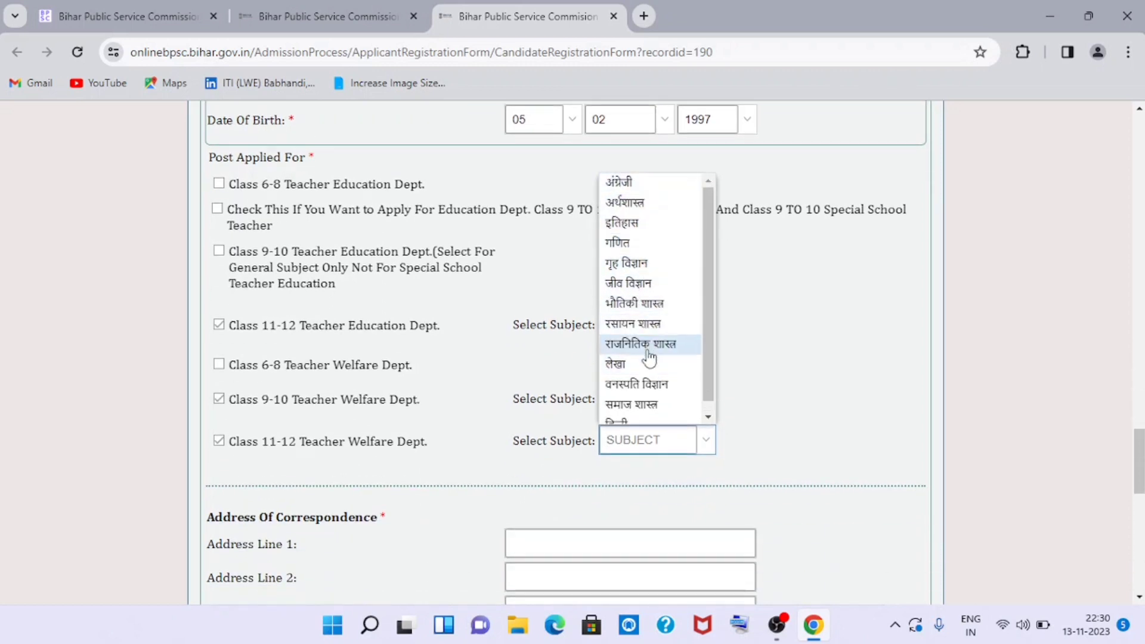
{"action": "left_click", "coordinate": [758, 414]}
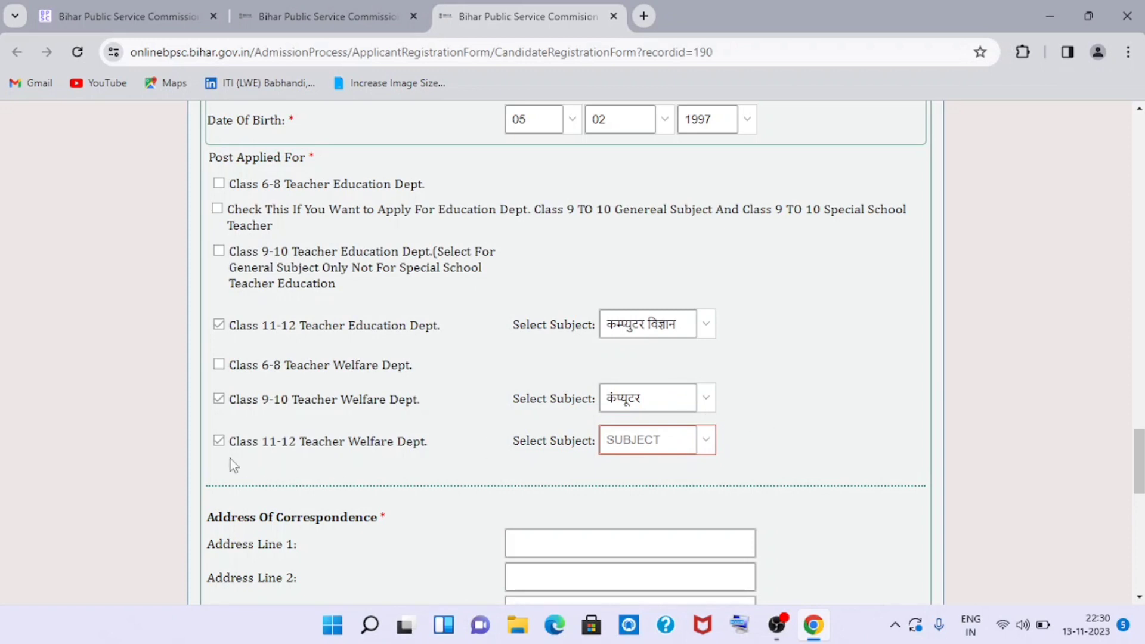
{"action": "left_click", "coordinate": [219, 441]}
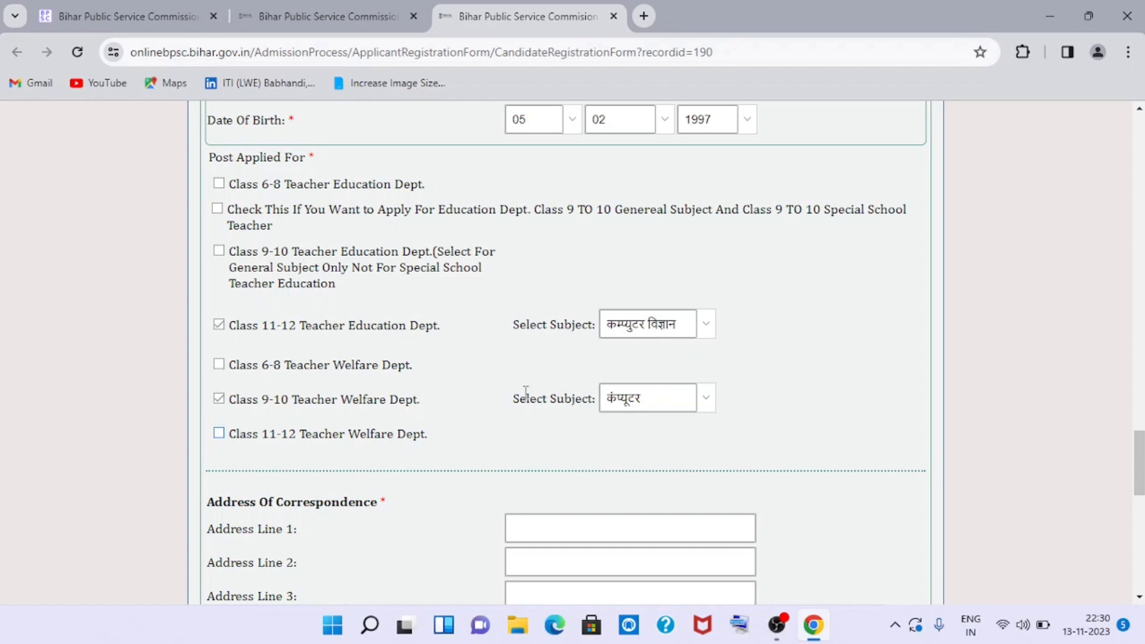
Step: Compare the selected posts and subjects with the training qualification, eligibility test, language and date of birth entries
{"action": "scroll", "coordinate": [524, 391], "scroll_direction": "down", "scroll_amount": 2}
{"action": "scroll", "coordinate": [525, 390], "scroll_direction": "up", "scroll_amount": 2}
{"action": "scroll", "coordinate": [524, 390], "scroll_direction": "up", "scroll_amount": 1}
{"action": "scroll", "coordinate": [524, 391], "scroll_direction": "down", "scroll_amount": 1}
{"action": "scroll", "coordinate": [525, 390], "scroll_direction": "down", "scroll_amount": 2}
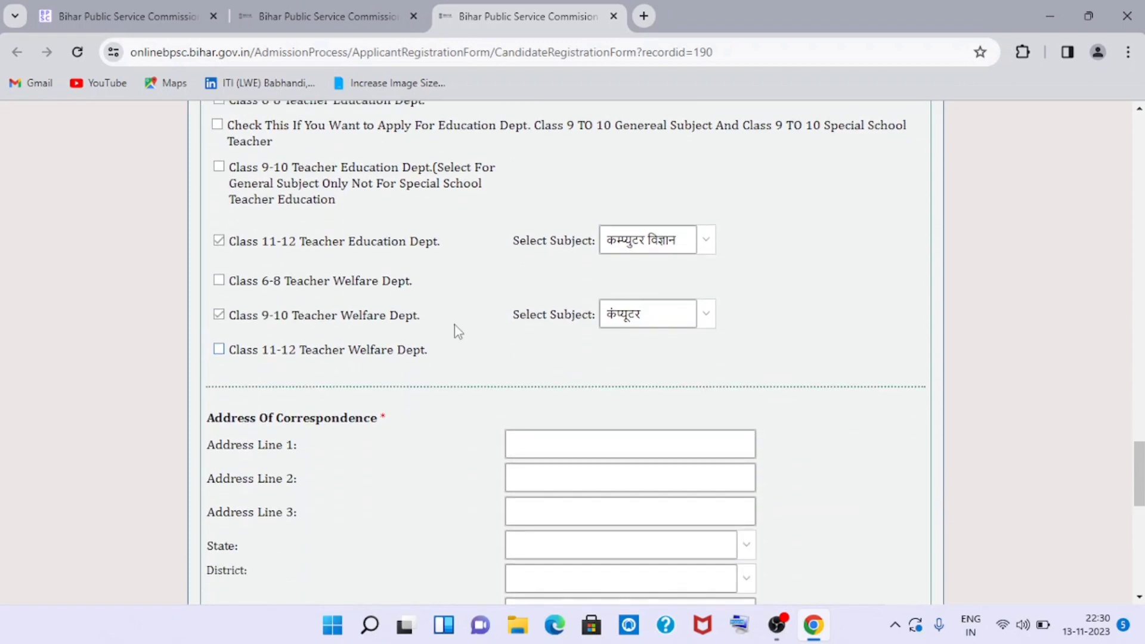
{"action": "scroll", "coordinate": [496, 330], "scroll_direction": "up", "scroll_amount": 2}
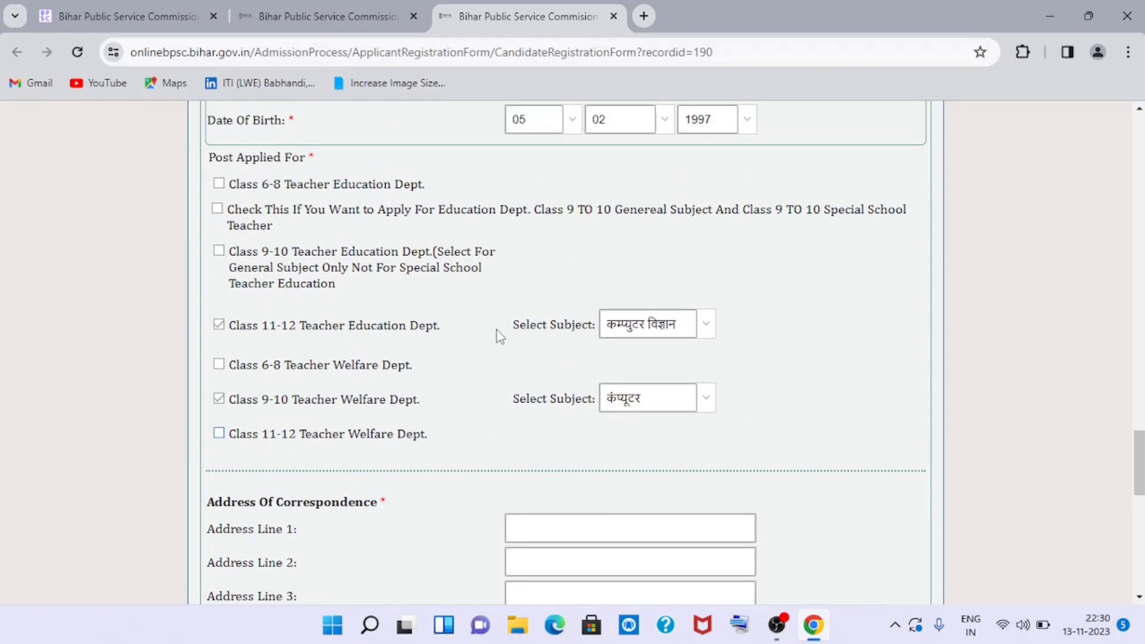
{"action": "scroll", "coordinate": [477, 333], "scroll_direction": "up", "scroll_amount": 1}
{"action": "scroll", "coordinate": [476, 332], "scroll_direction": "up", "scroll_amount": 20}
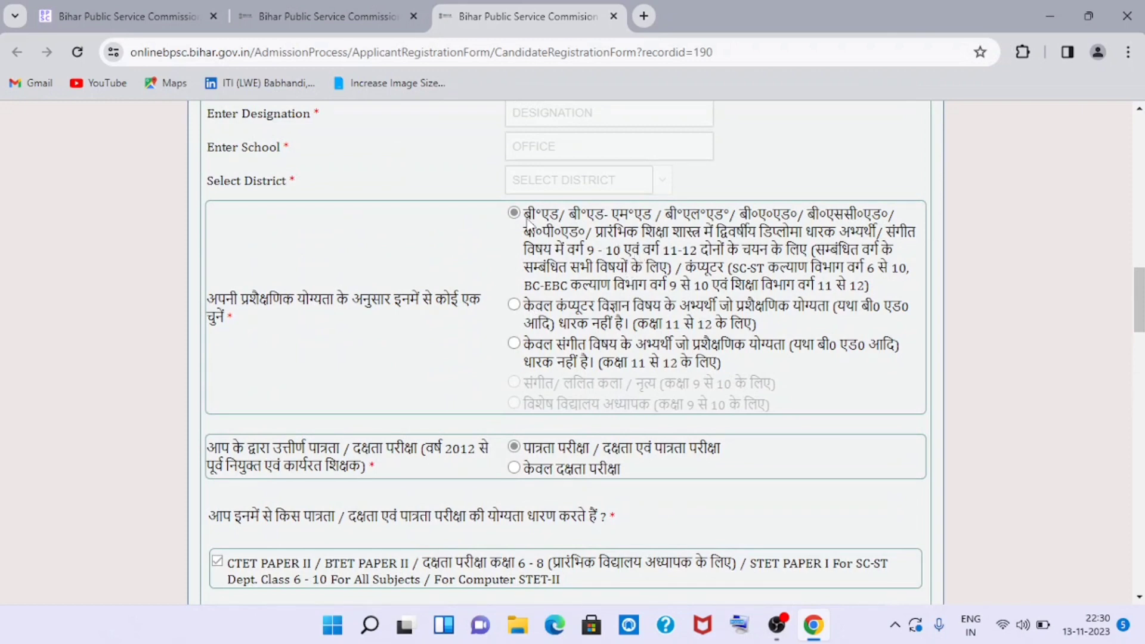
{"action": "scroll", "coordinate": [531, 232], "scroll_direction": "down", "scroll_amount": 5}
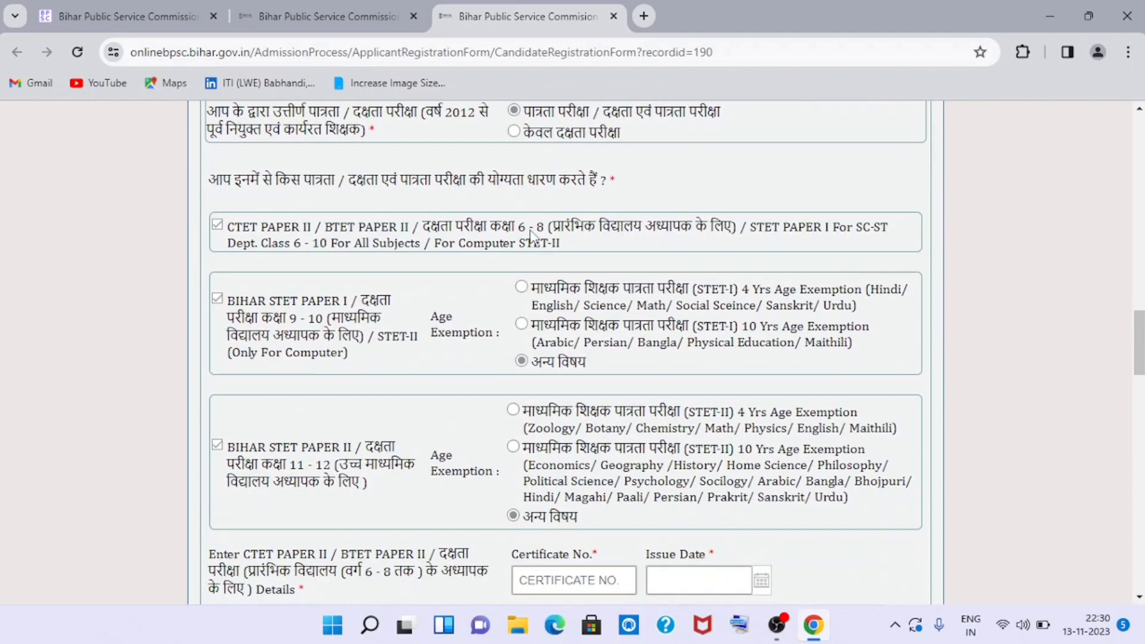
{"action": "scroll", "coordinate": [531, 237], "scroll_direction": "down", "scroll_amount": 9}
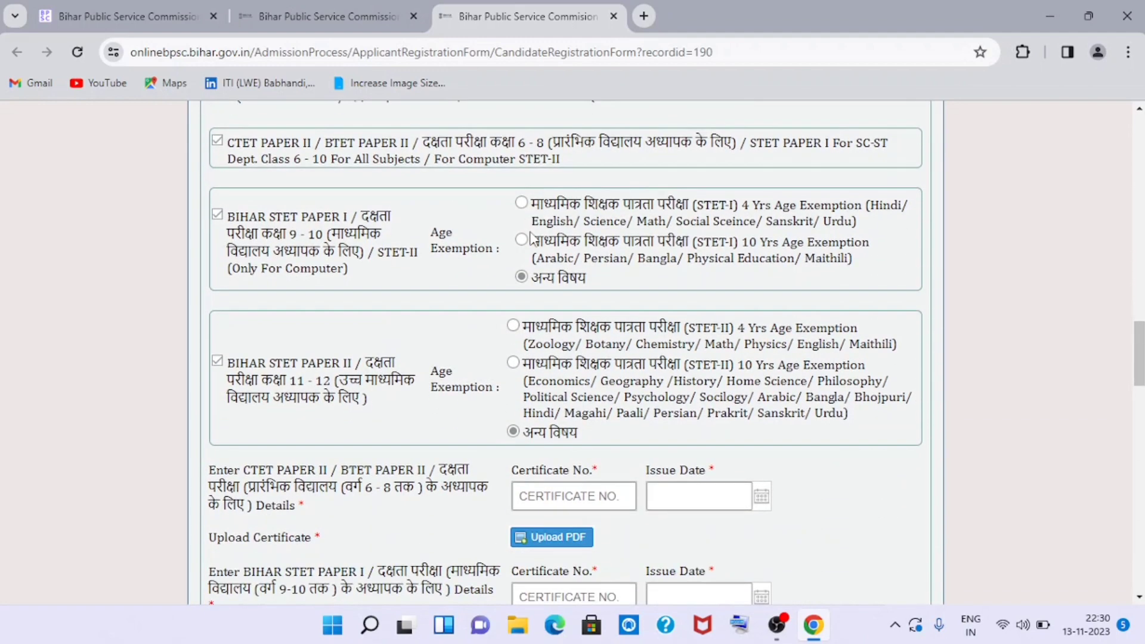
{"action": "scroll", "coordinate": [532, 238], "scroll_direction": "down", "scroll_amount": 7}
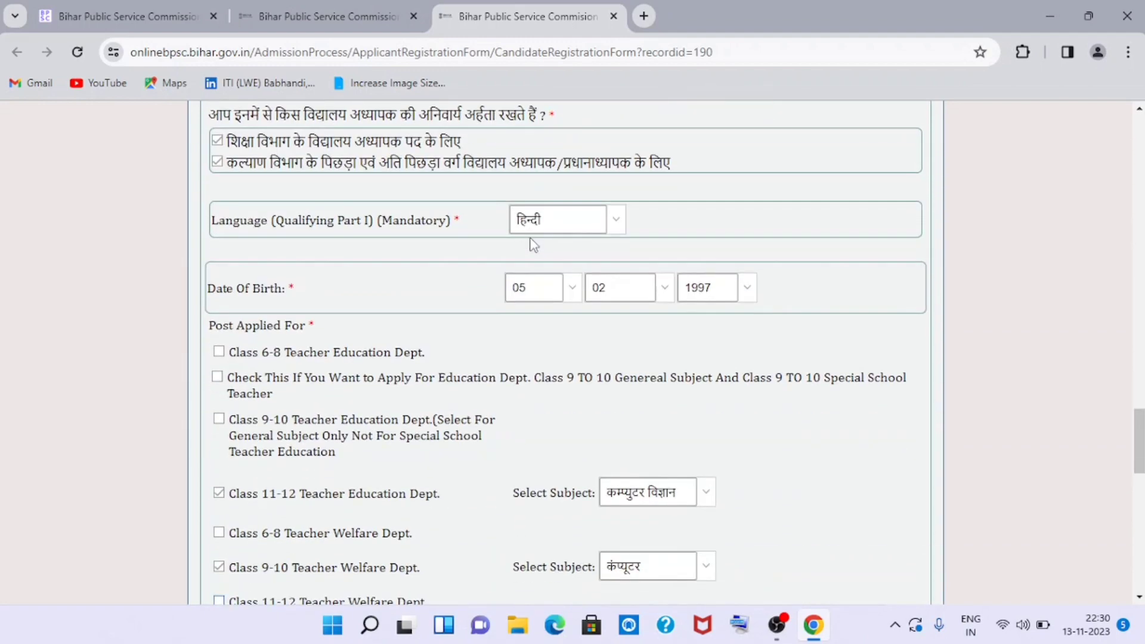
{"action": "scroll", "coordinate": [537, 250], "scroll_direction": "down", "scroll_amount": 1}
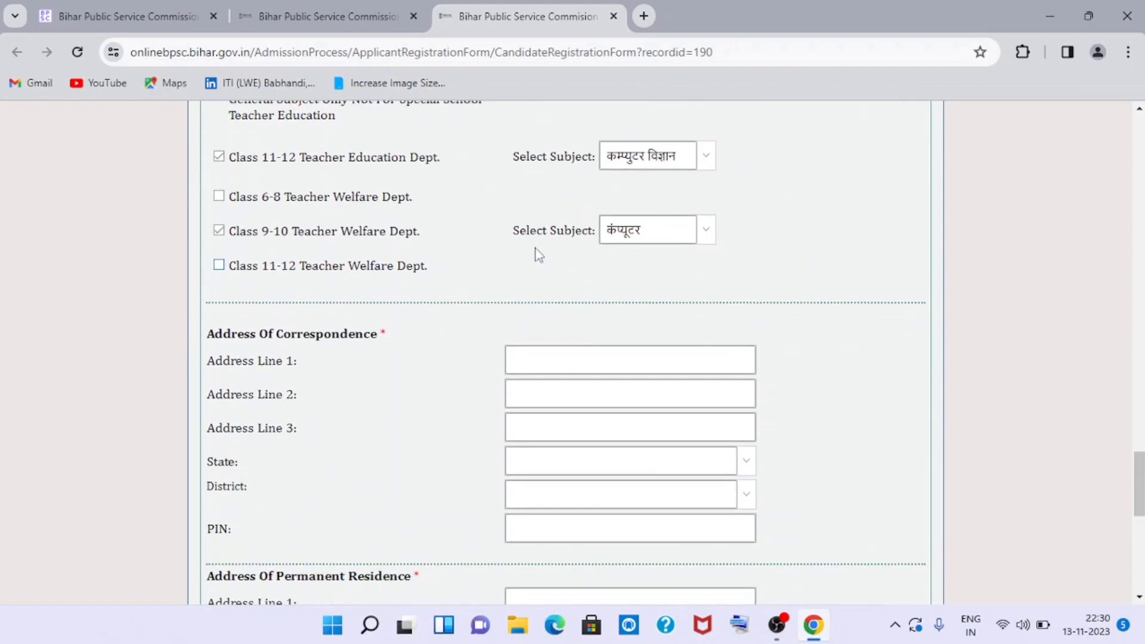
Step: Examine the rest of the form: correspondence and permanent addresses, essential qualification declaration, e-mail and mobile verification, captcha and submission note
{"action": "scroll", "coordinate": [538, 256], "scroll_direction": "down", "scroll_amount": 1}
{"action": "scroll", "coordinate": [538, 255], "scroll_direction": "up", "scroll_amount": 2}
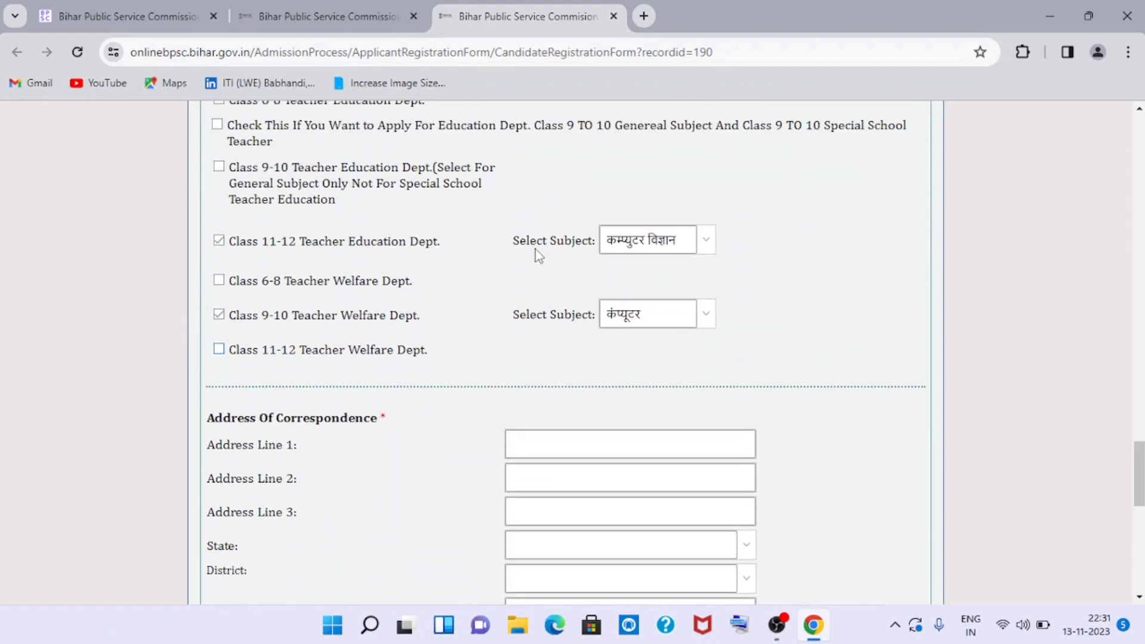
{"action": "scroll", "coordinate": [539, 255], "scroll_direction": "up", "scroll_amount": 1}
{"action": "scroll", "coordinate": [538, 255], "scroll_direction": "down", "scroll_amount": 2}
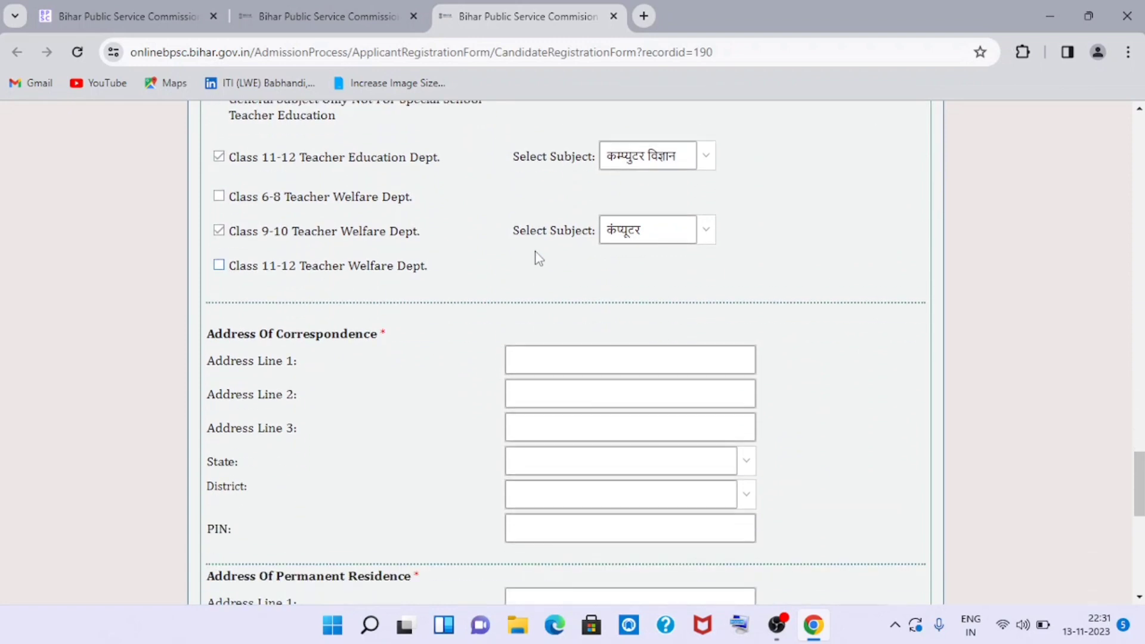
{"action": "scroll", "coordinate": [481, 289], "scroll_direction": "down", "scroll_amount": 1}
{"action": "scroll", "coordinate": [478, 289], "scroll_direction": "up", "scroll_amount": 2}
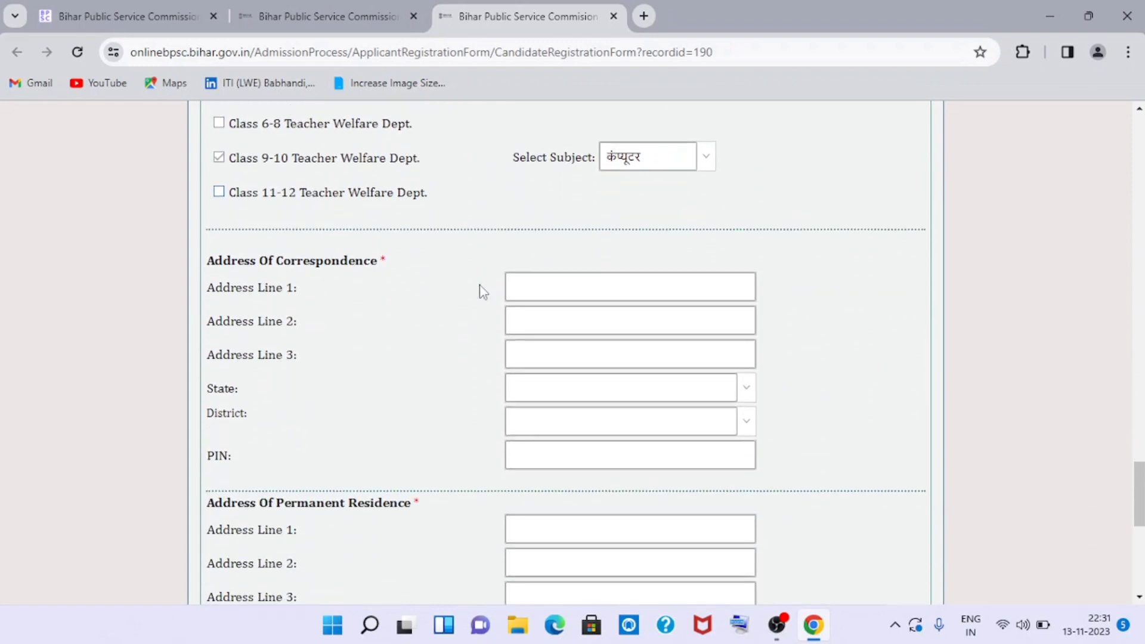
{"action": "scroll", "coordinate": [429, 341], "scroll_direction": "down", "scroll_amount": 2}
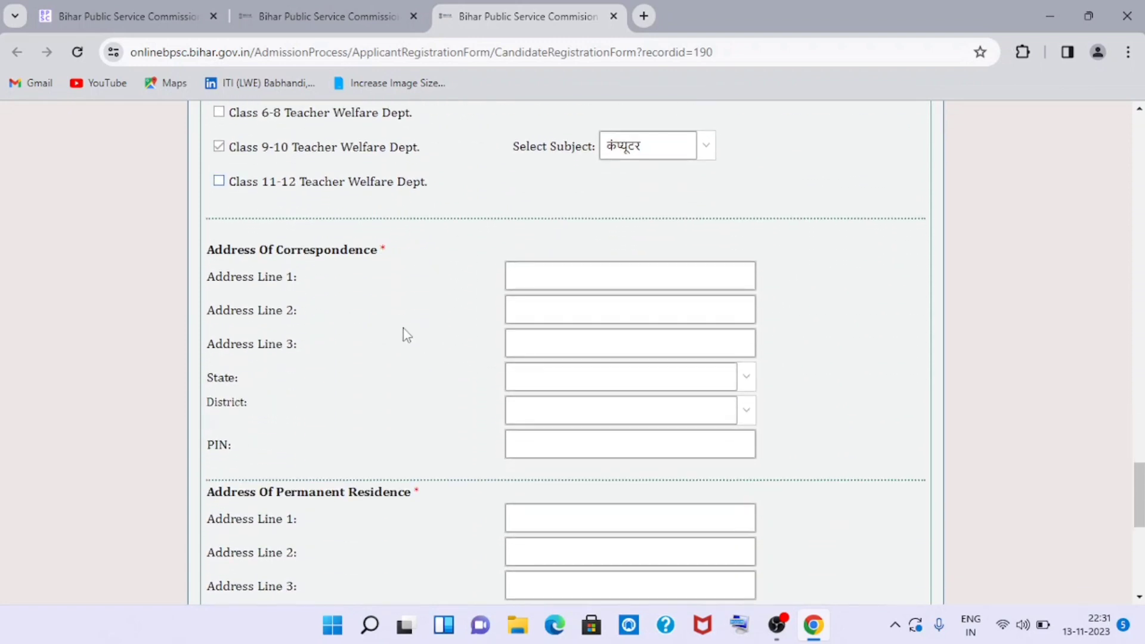
{"action": "scroll", "coordinate": [566, 319], "scroll_direction": "down", "scroll_amount": 1}
{"action": "scroll", "coordinate": [568, 320], "scroll_direction": "down", "scroll_amount": 3}
{"action": "left_click", "coordinate": [427, 424]}
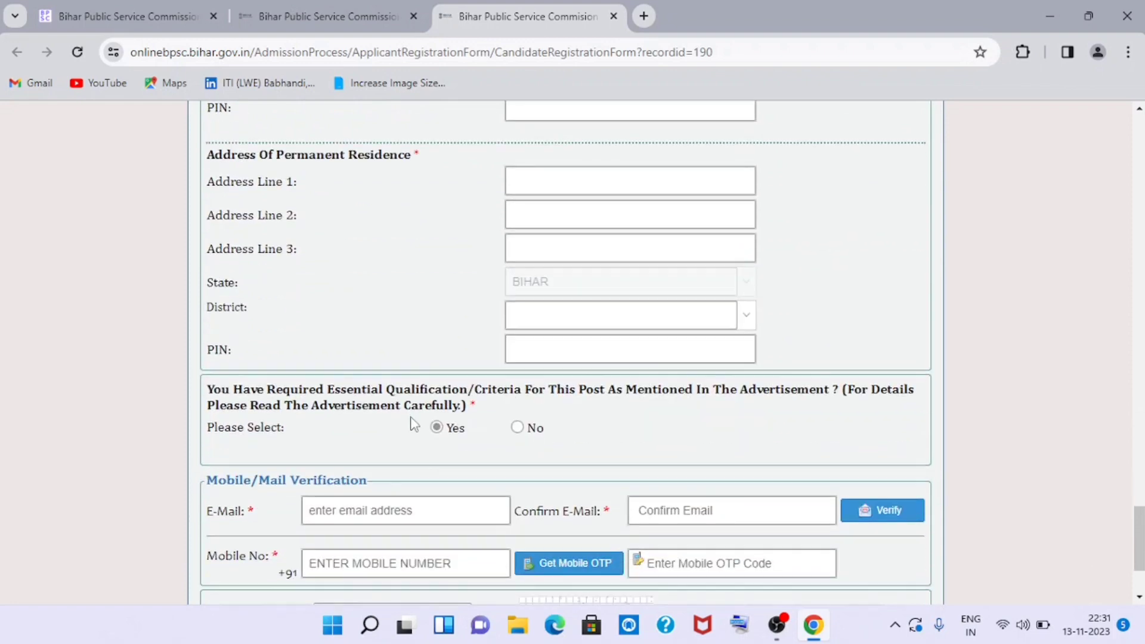
{"action": "scroll", "coordinate": [453, 394], "scroll_direction": "down", "scroll_amount": 1}
{"action": "scroll", "coordinate": [443, 355], "scroll_direction": "down", "scroll_amount": 1}
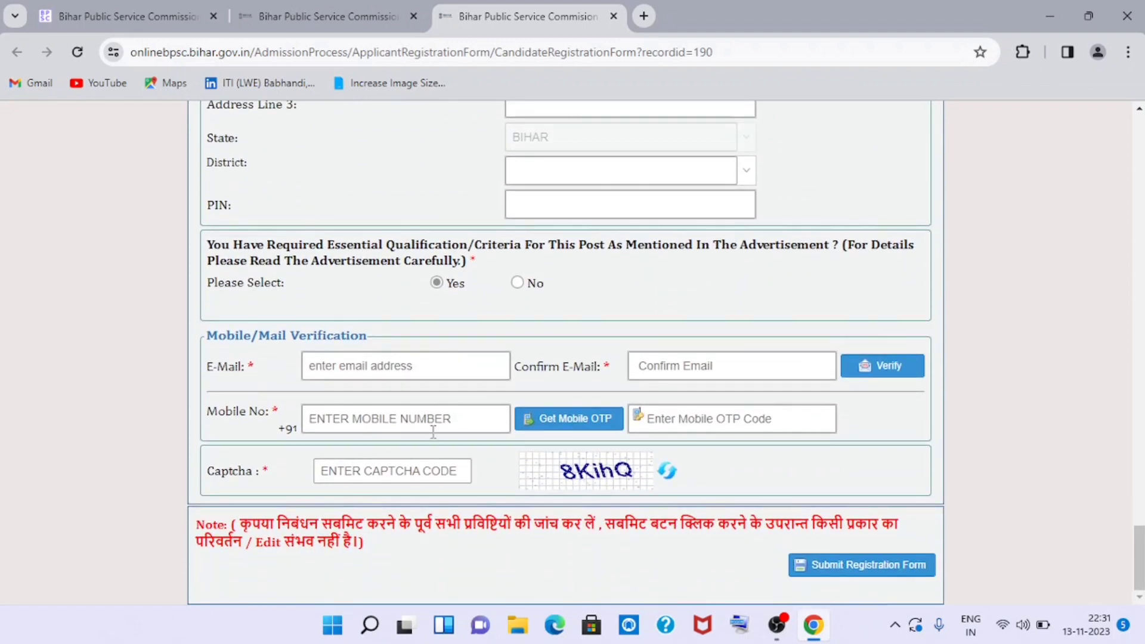
Step: Re-examine the training qualification options and the CTET, BTET and BIHAR STET eligibility selections with their age exemptions
{"action": "scroll", "coordinate": [405, 459], "scroll_direction": "up", "scroll_amount": 15}
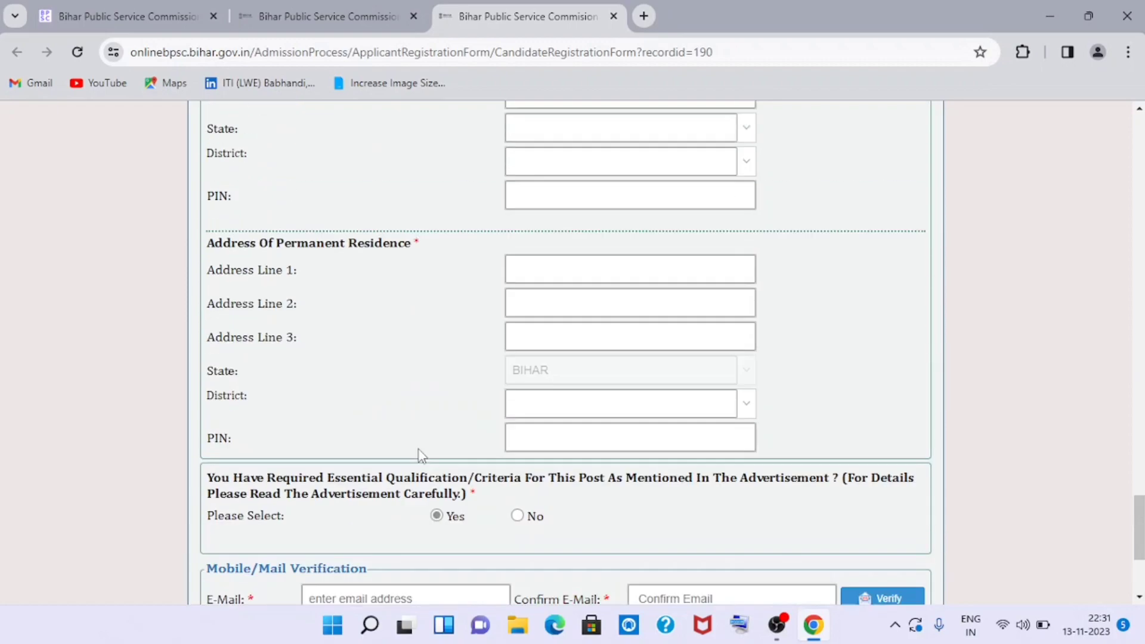
{"action": "scroll", "coordinate": [433, 448], "scroll_direction": "up", "scroll_amount": 10}
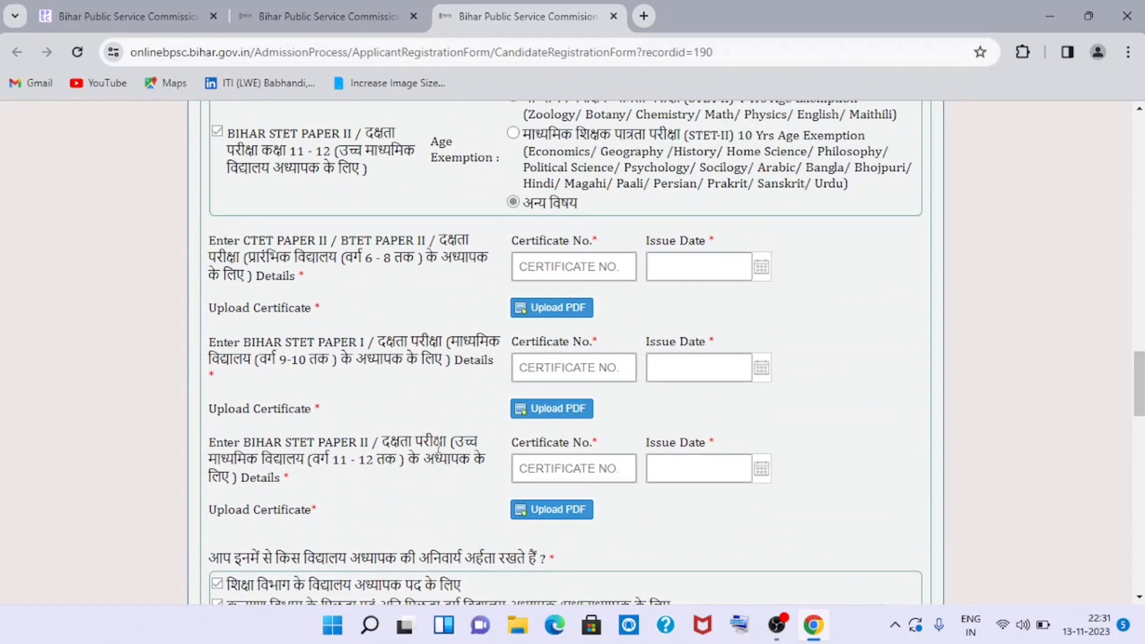
{"action": "scroll", "coordinate": [481, 423], "scroll_direction": "up", "scroll_amount": 3}
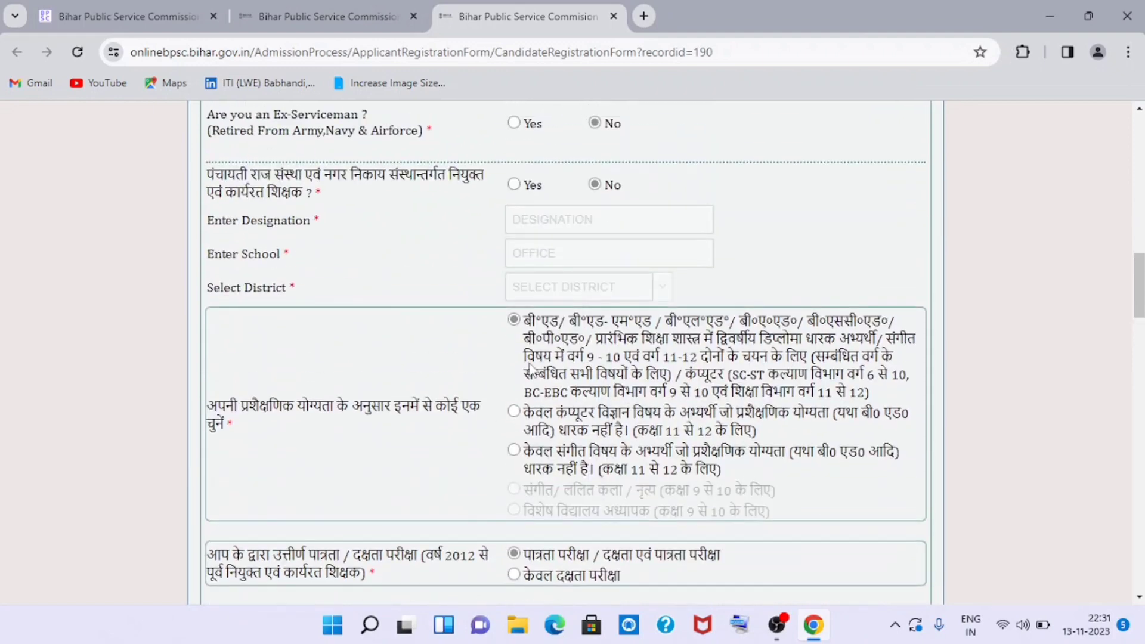
{"action": "scroll", "coordinate": [555, 408], "scroll_direction": "down", "scroll_amount": 4}
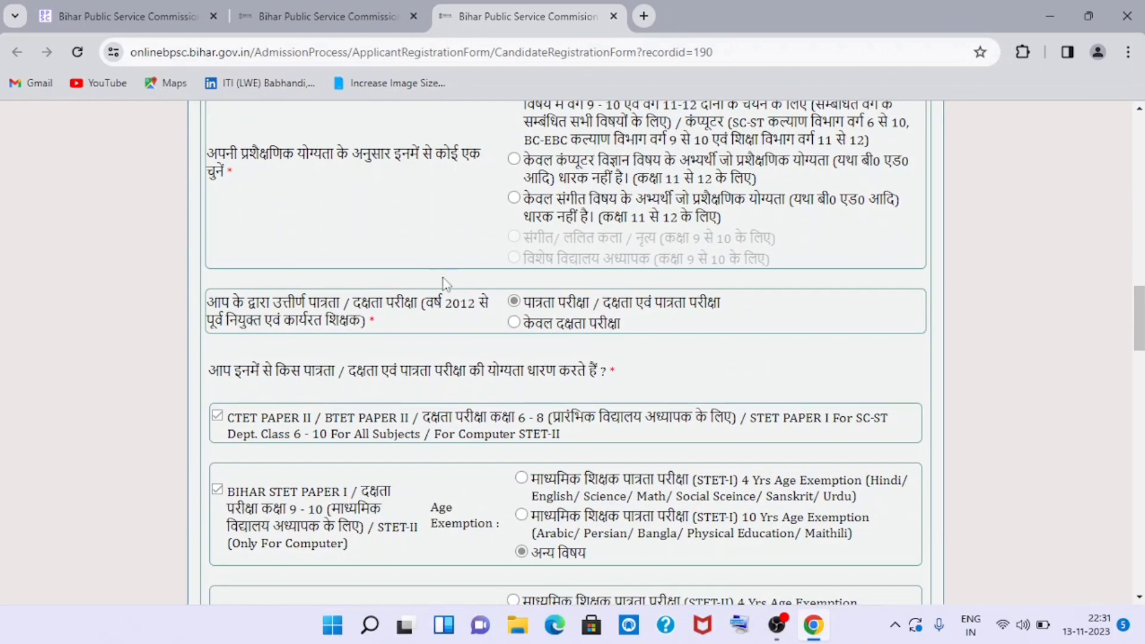
{"action": "scroll", "coordinate": [584, 226], "scroll_direction": "down", "scroll_amount": 2}
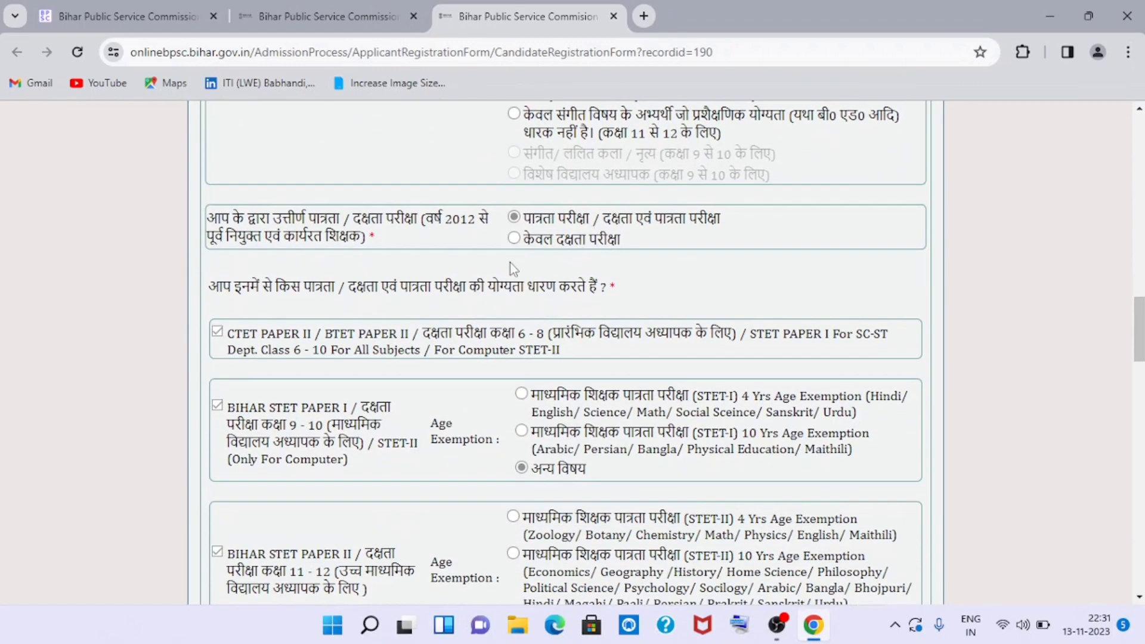
{"action": "scroll", "coordinate": [485, 301], "scroll_direction": "down", "scroll_amount": 1}
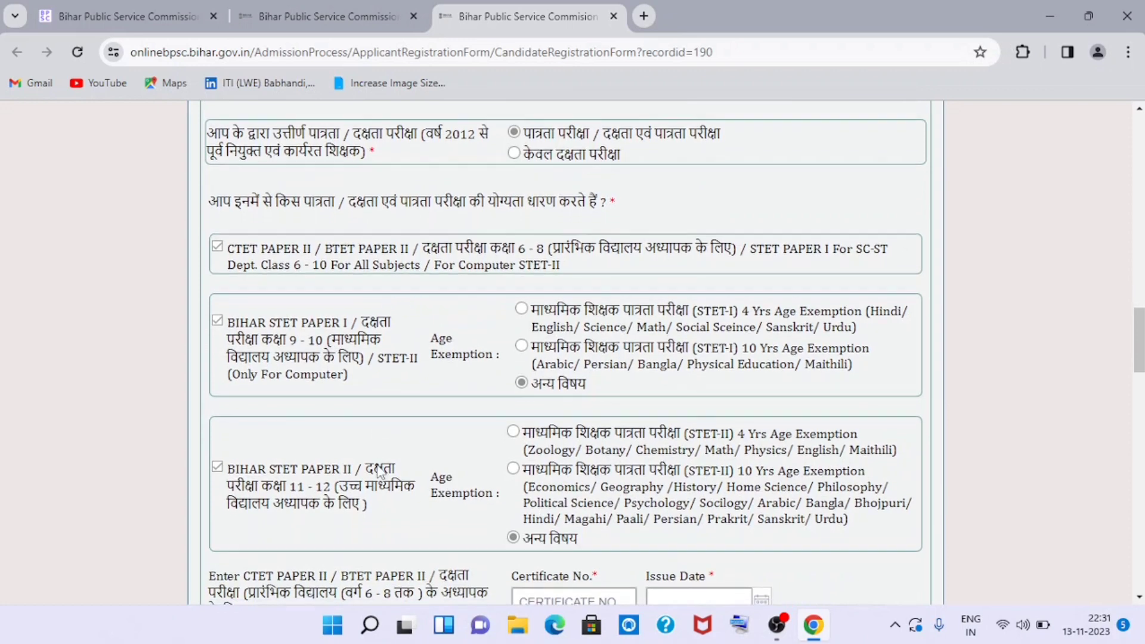
{"action": "scroll", "coordinate": [381, 462], "scroll_direction": "down", "scroll_amount": 1}
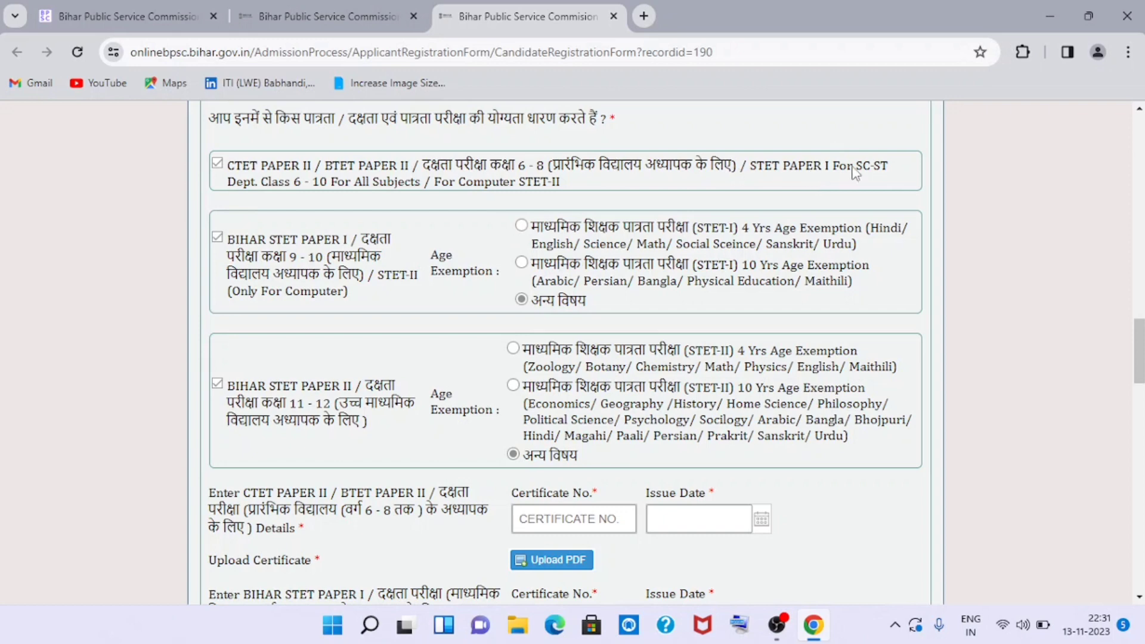
Step: Try deselecting the CTET PAPER II / BTET PAPER II eligibility option, compare the certificate entries required, and select the option again
{"action": "left_click_drag", "start_coordinate": [856, 171], "coordinate": [894, 171]}
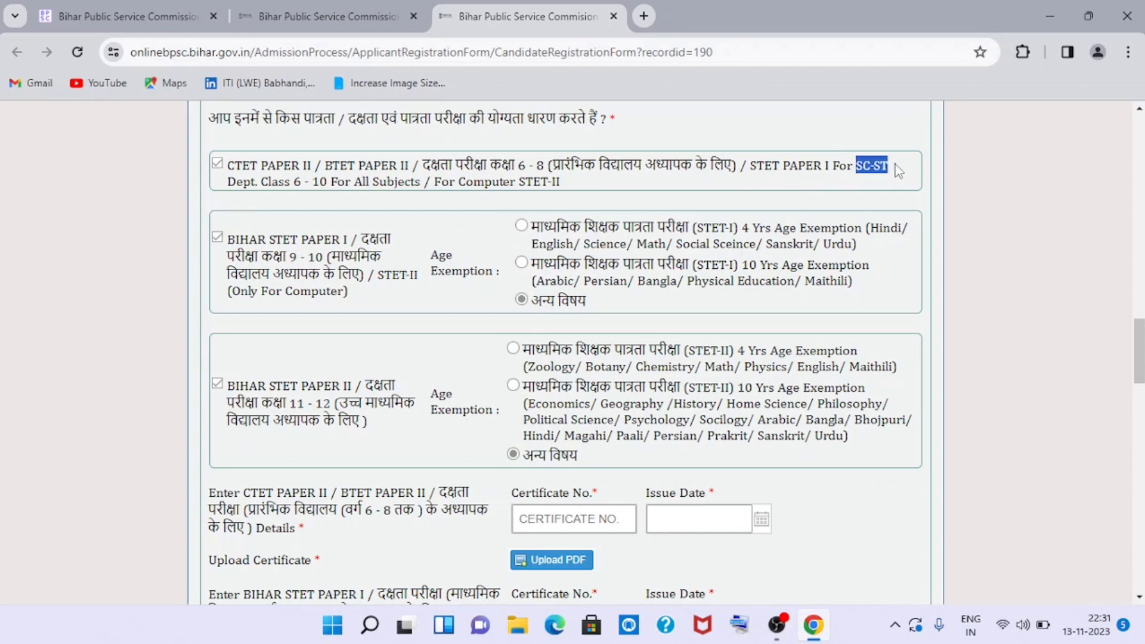
{"action": "left_click", "coordinate": [736, 176]}
{"action": "left_click", "coordinate": [217, 164]}
{"action": "scroll", "coordinate": [511, 274], "scroll_direction": "down", "scroll_amount": 4}
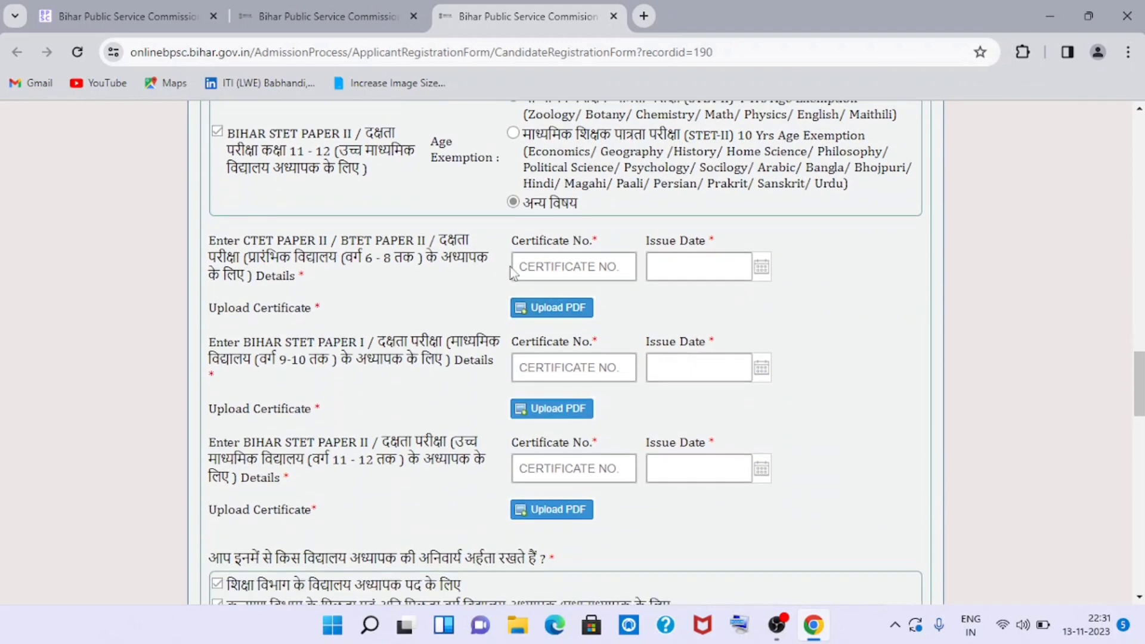
{"action": "scroll", "coordinate": [510, 273], "scroll_direction": "up", "scroll_amount": 4}
{"action": "left_click", "coordinate": [216, 164]}
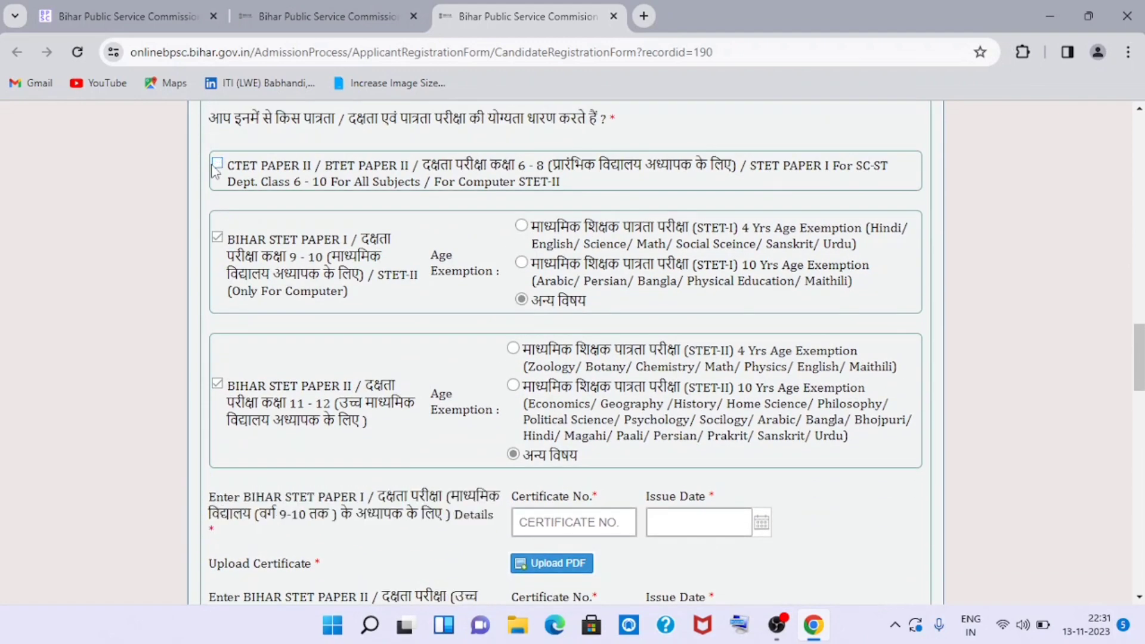
{"action": "scroll", "coordinate": [491, 402], "scroll_direction": "down", "scroll_amount": 3}
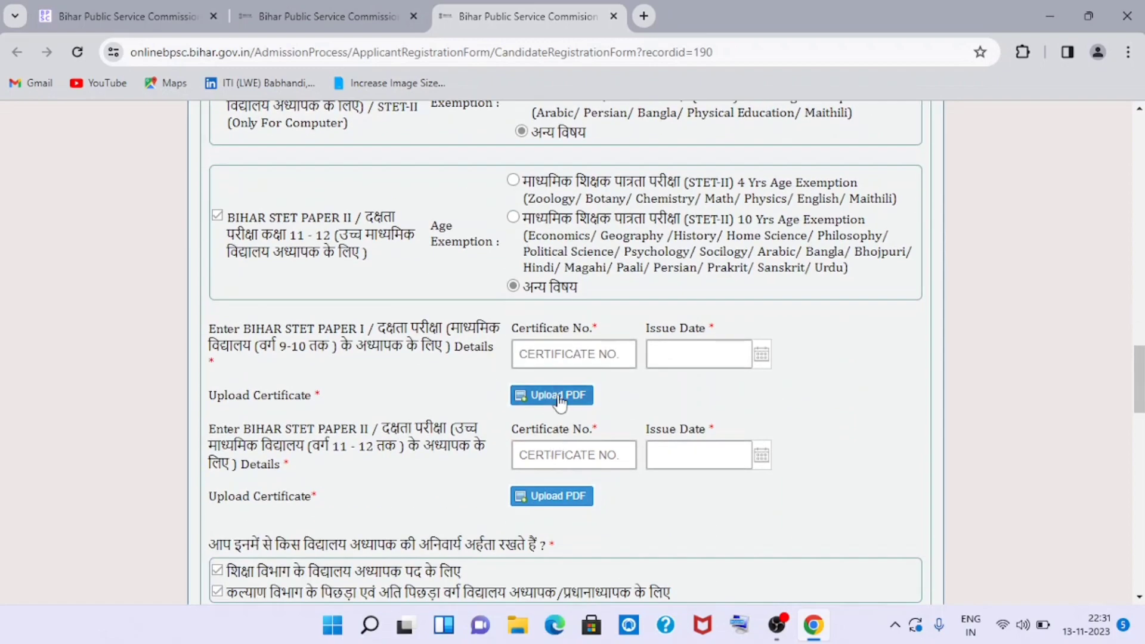
{"action": "scroll", "coordinate": [562, 401], "scroll_direction": "up", "scroll_amount": 4}
{"action": "left_click", "coordinate": [217, 247]}
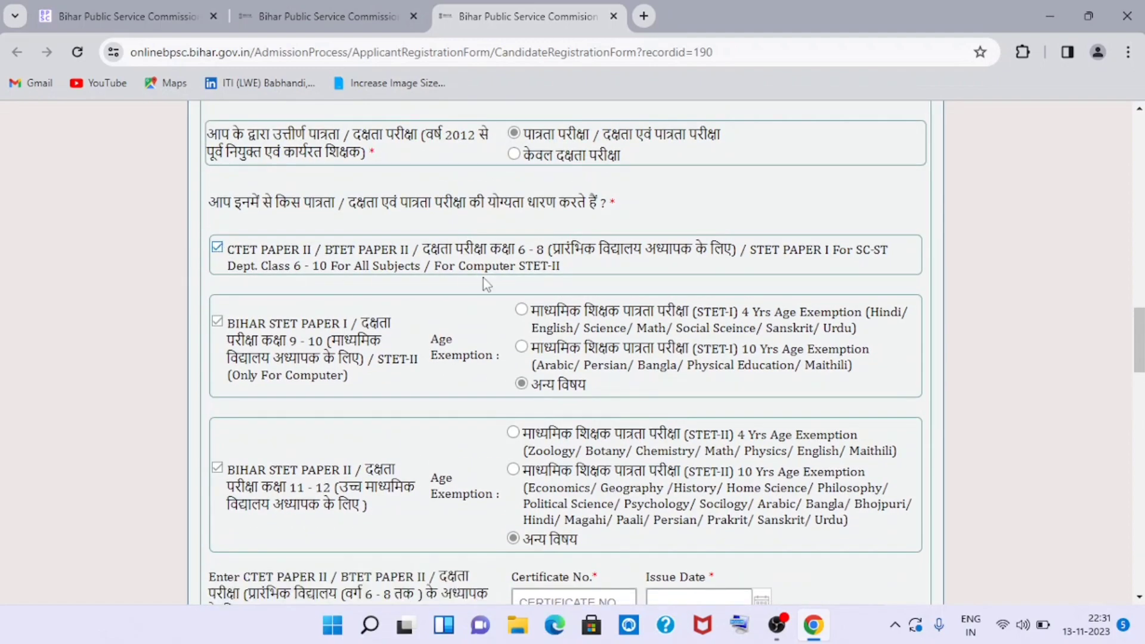
{"action": "scroll", "coordinate": [562, 368], "scroll_direction": "down", "scroll_amount": 6}
{"action": "scroll", "coordinate": [562, 367], "scroll_direction": "up", "scroll_amount": 6}
{"action": "scroll", "coordinate": [265, 260], "scroll_direction": "down", "scroll_amount": 2}
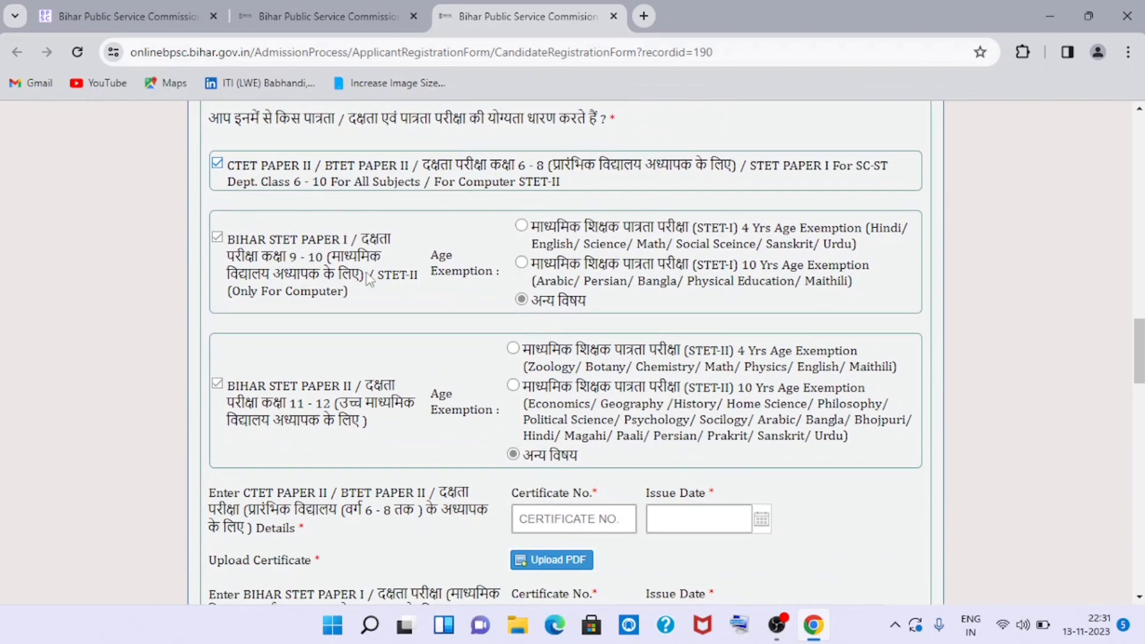
Step: Review the whole registration form, from candidate details and reserved category to training qualification, eligibility tests, selected posts and addresses
{"action": "scroll", "coordinate": [379, 309], "scroll_direction": "down", "scroll_amount": 3}
{"action": "scroll", "coordinate": [379, 309], "scroll_direction": "down", "scroll_amount": 20}
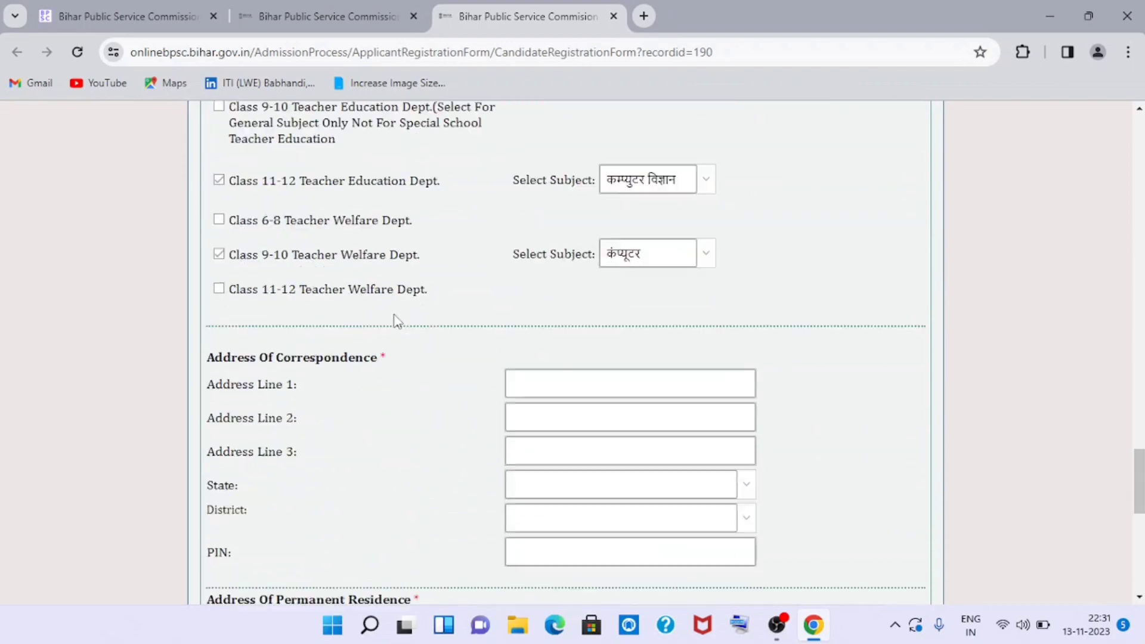
{"action": "scroll", "coordinate": [818, 488], "scroll_direction": "up", "scroll_amount": 15}
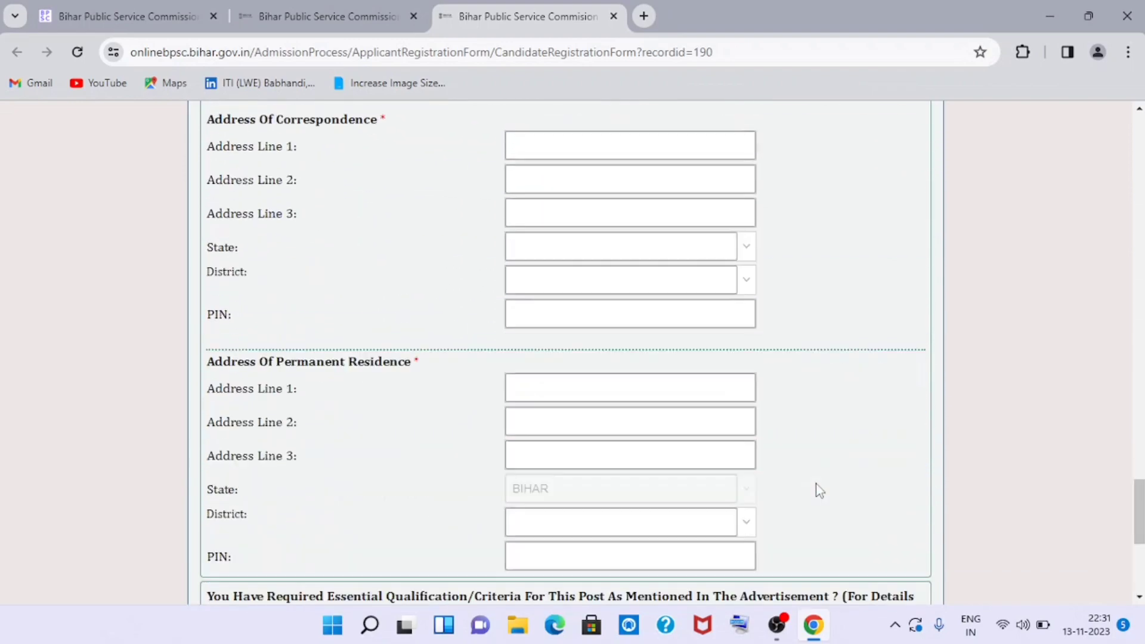
{"action": "scroll", "coordinate": [811, 477], "scroll_direction": "down", "scroll_amount": 5}
{"action": "scroll", "coordinate": [800, 471], "scroll_direction": "up", "scroll_amount": 12}
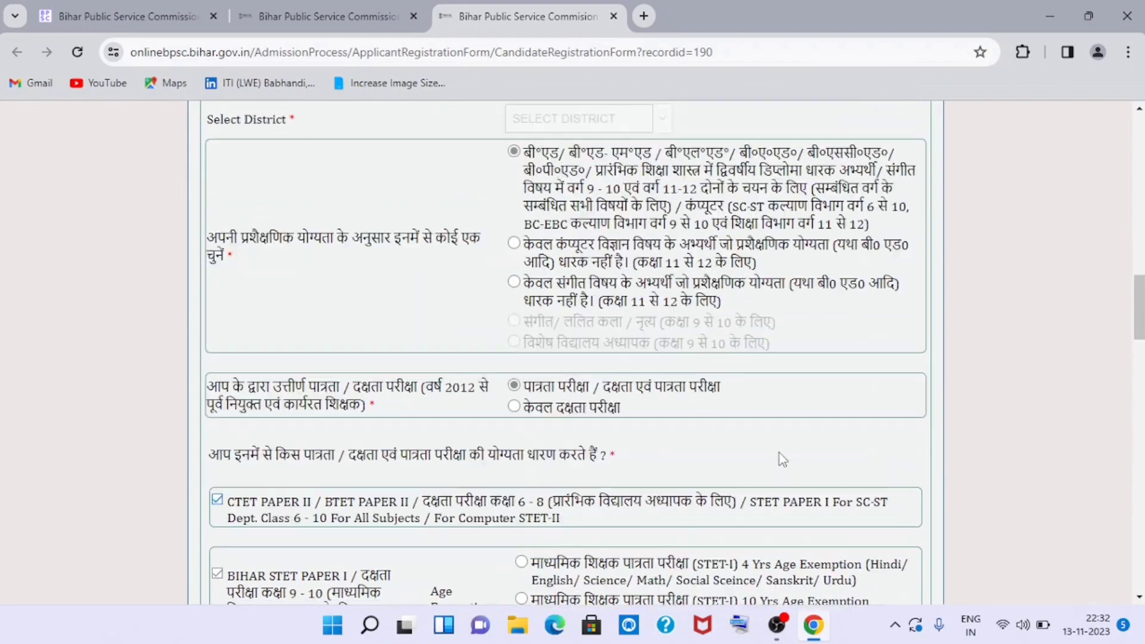
{"action": "scroll", "coordinate": [782, 459], "scroll_direction": "up", "scroll_amount": 10}
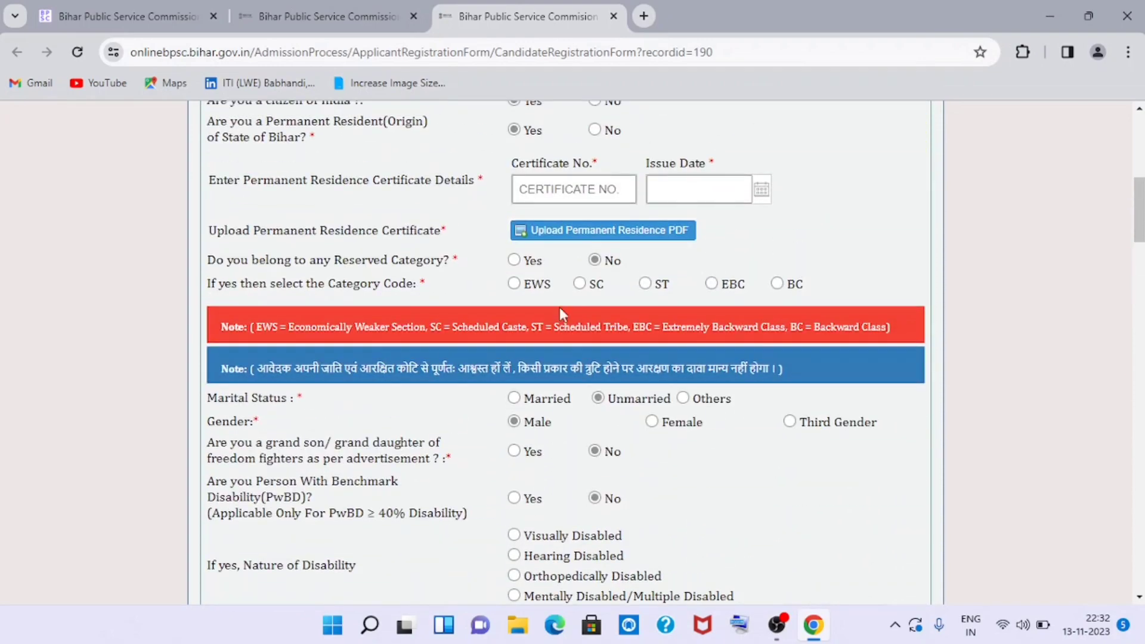
{"action": "scroll", "coordinate": [566, 335], "scroll_direction": "up", "scroll_amount": 4}
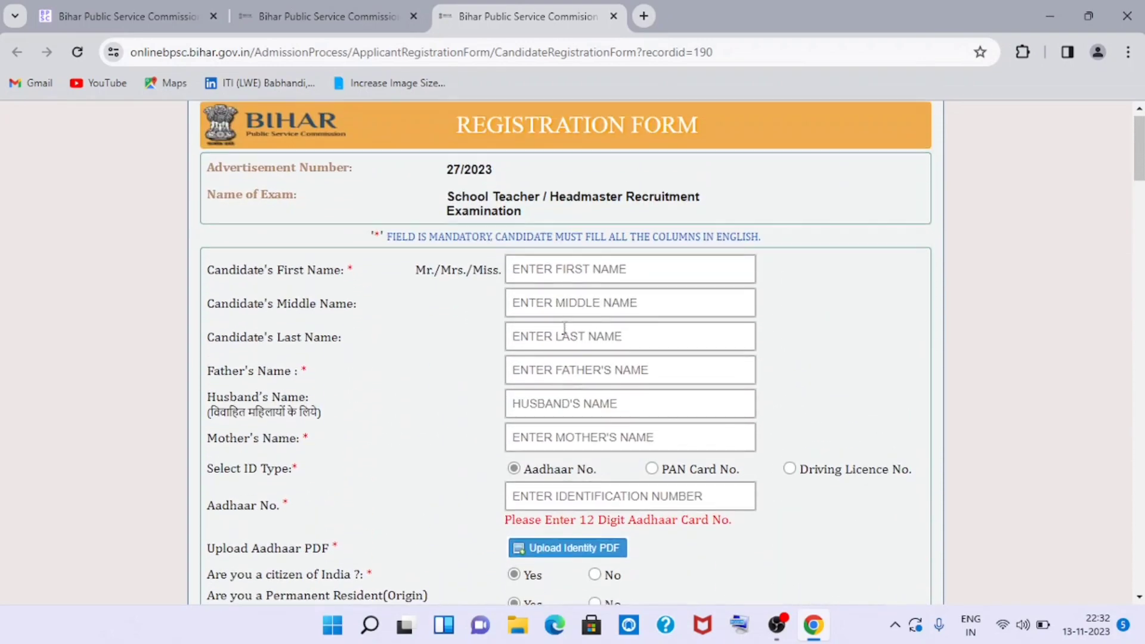
{"action": "scroll", "coordinate": [568, 337], "scroll_direction": "down", "scroll_amount": 10}
{"action": "scroll", "coordinate": [568, 337], "scroll_direction": "down", "scroll_amount": 14}
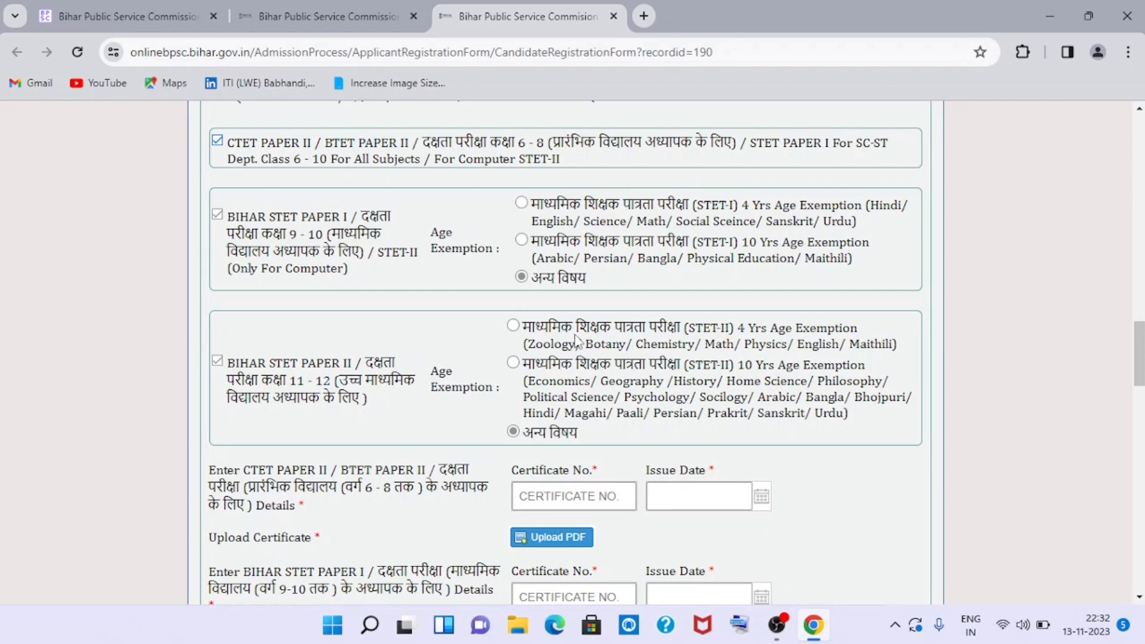
{"action": "scroll", "coordinate": [577, 340], "scroll_direction": "up", "scroll_amount": 1}
{"action": "scroll", "coordinate": [577, 341], "scroll_direction": "up", "scroll_amount": 1}
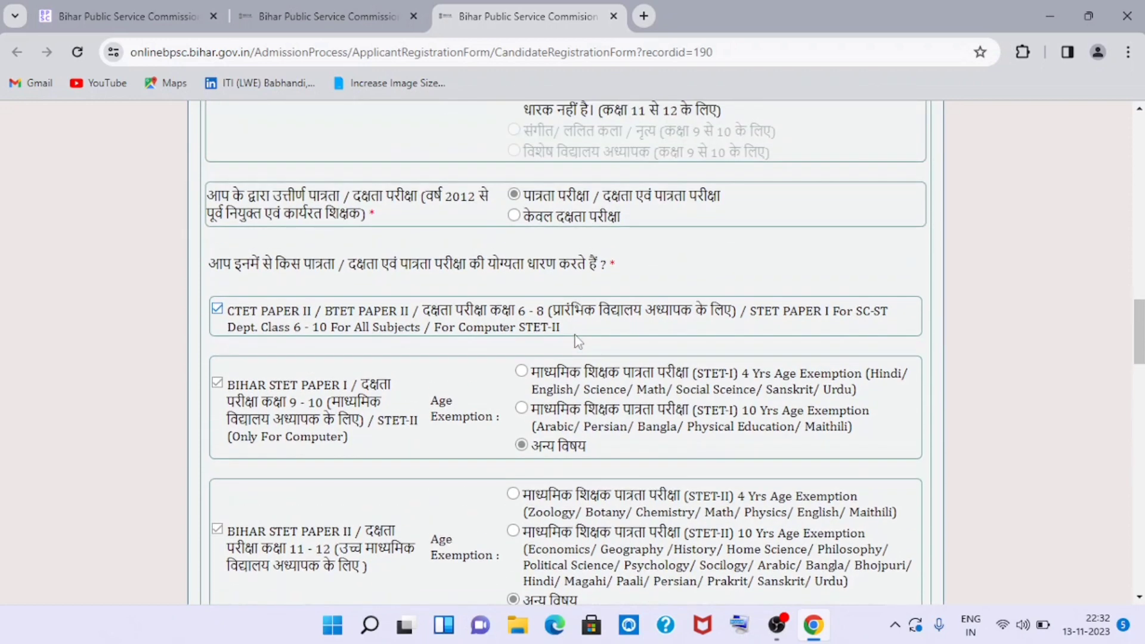